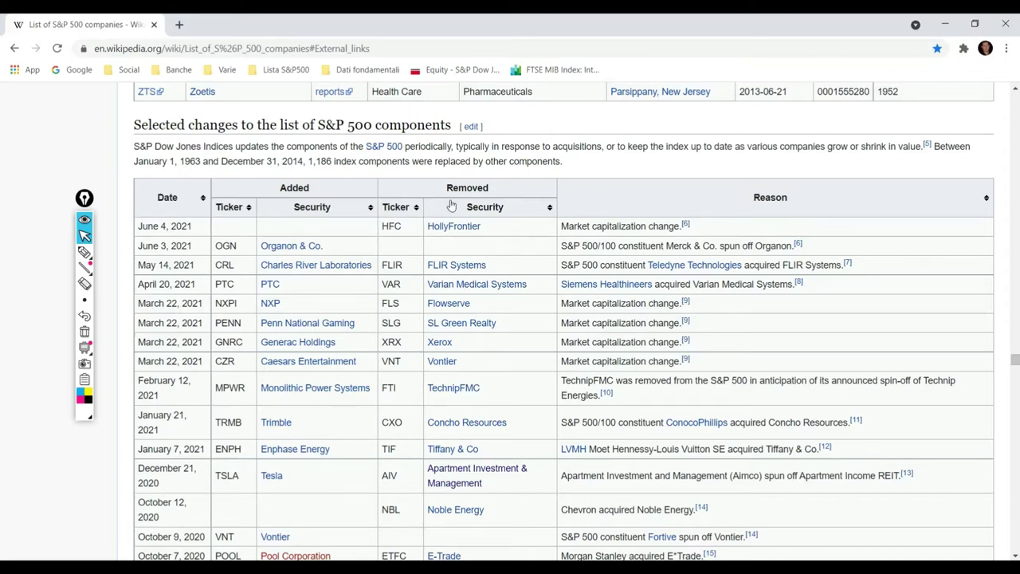
# - Examine the S&P 500 component stocks table on the Wikipedia page, with its ticker symbols and company names
pyautogui.scroll(15, 503, 200)
pyautogui.scroll(20, 369, 249)
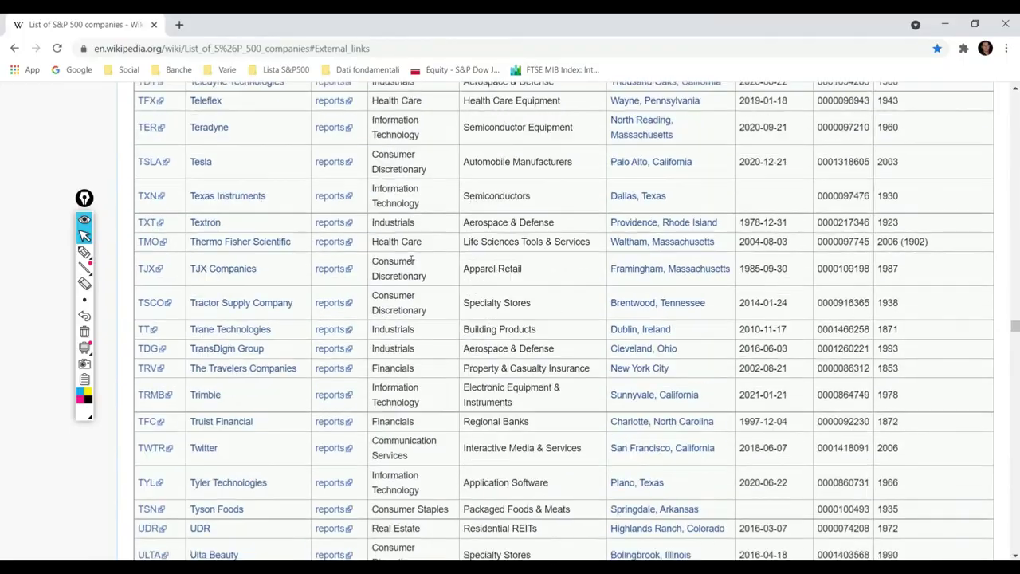
pyautogui.scroll(20, 410, 260)
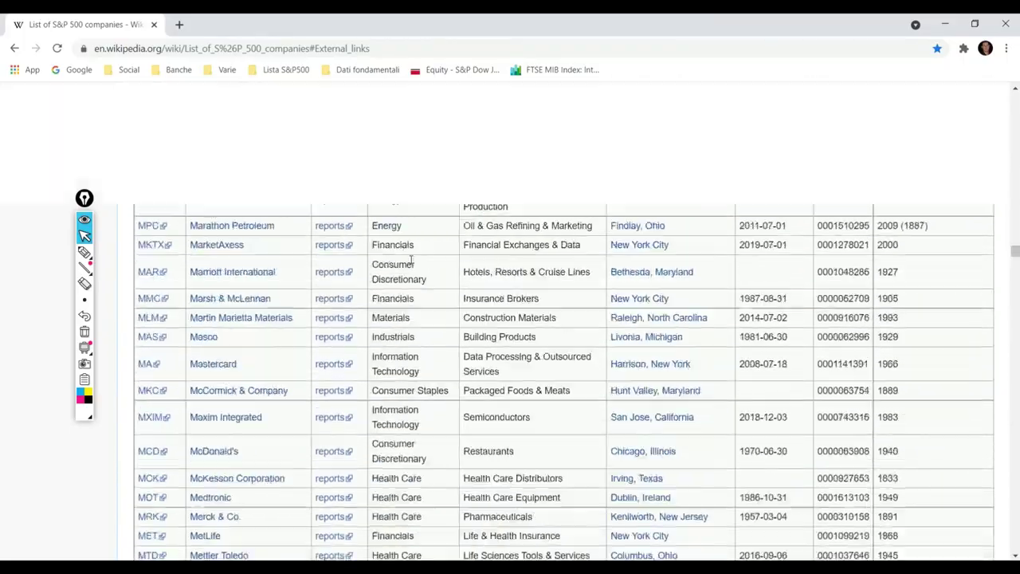
pyautogui.scroll(20, 410, 260)
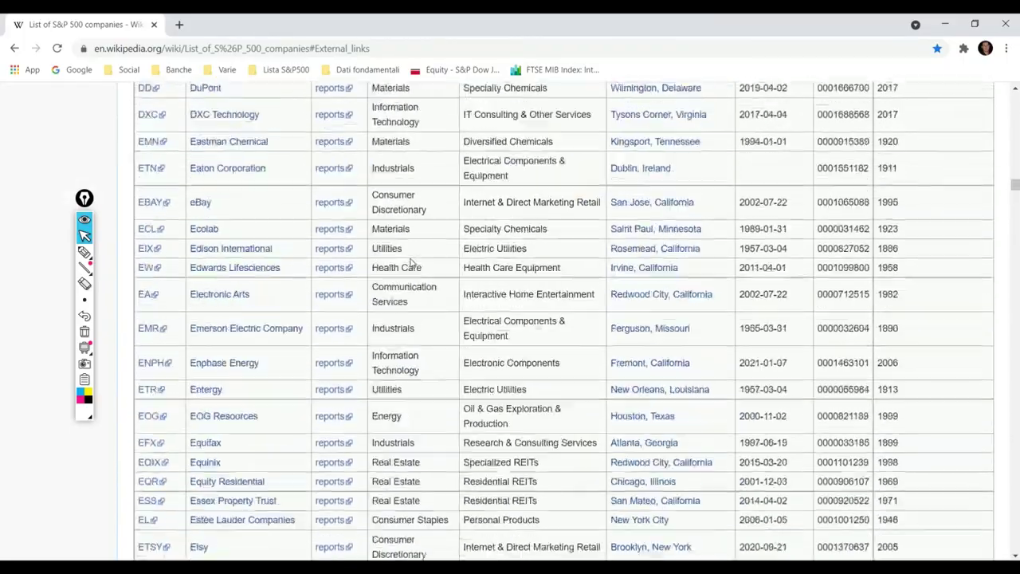
pyautogui.scroll(20, 410, 263)
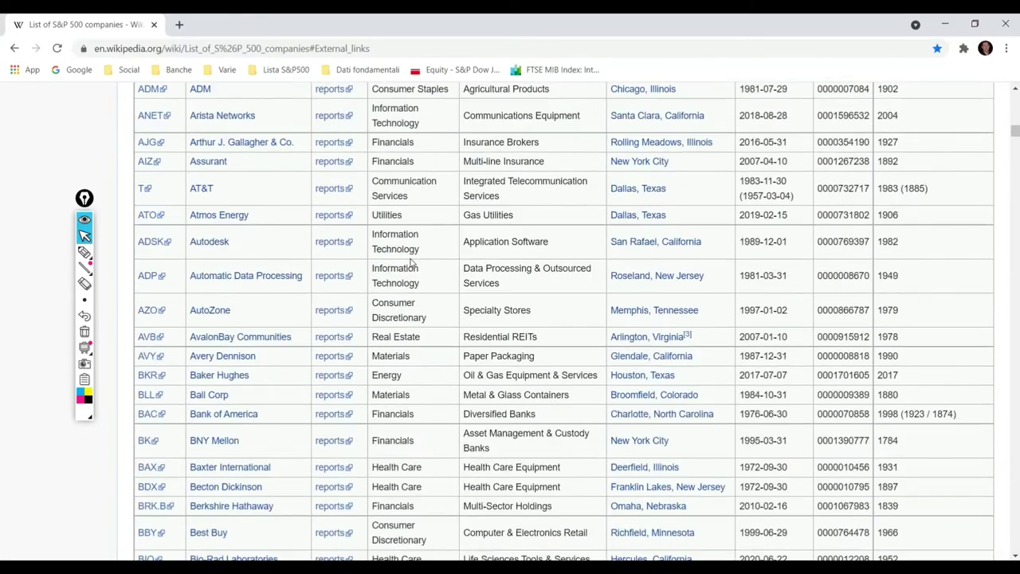
pyautogui.scroll(2, 410, 263)
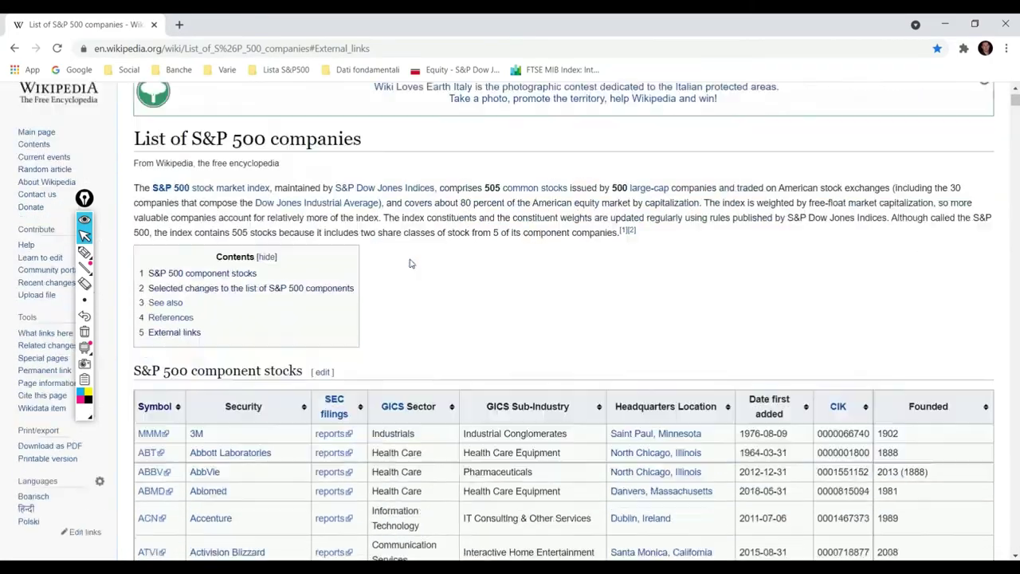
pyautogui.scroll(-3, 411, 263)
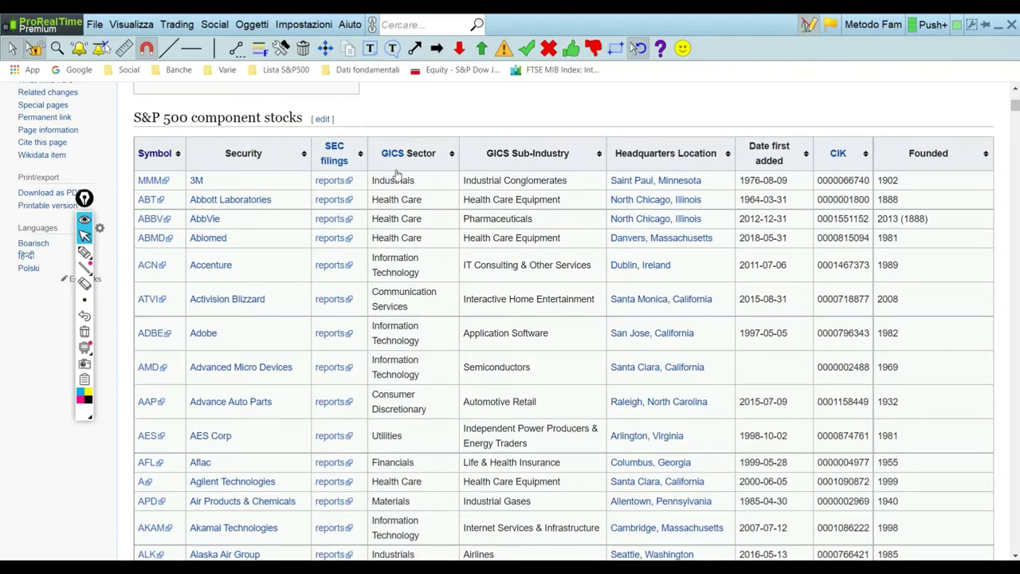
pyautogui.scroll(-1, 454, 228)
pyautogui.scroll(-1, 450, 233)
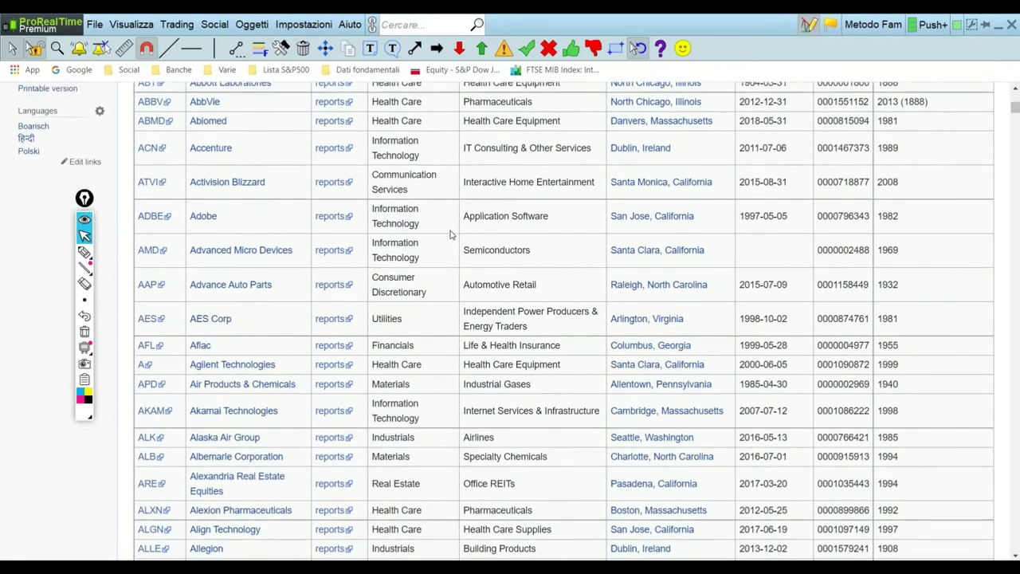
pyautogui.scroll(2, 451, 231)
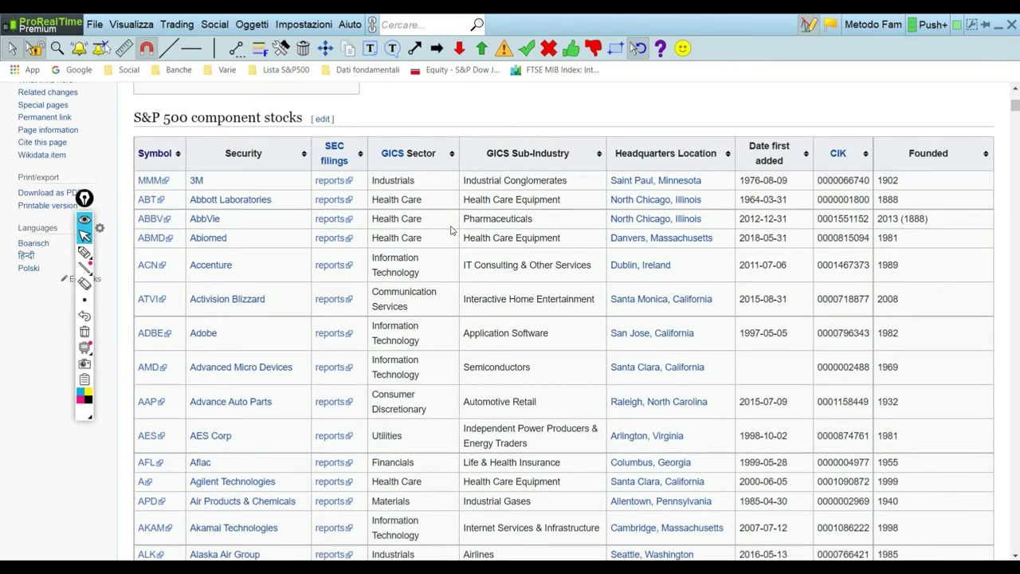
# - In ProRealTime, open the list manager from a new list window, close that list window and move the manager below the Wikipedia table header
pyautogui.click(136, 26)
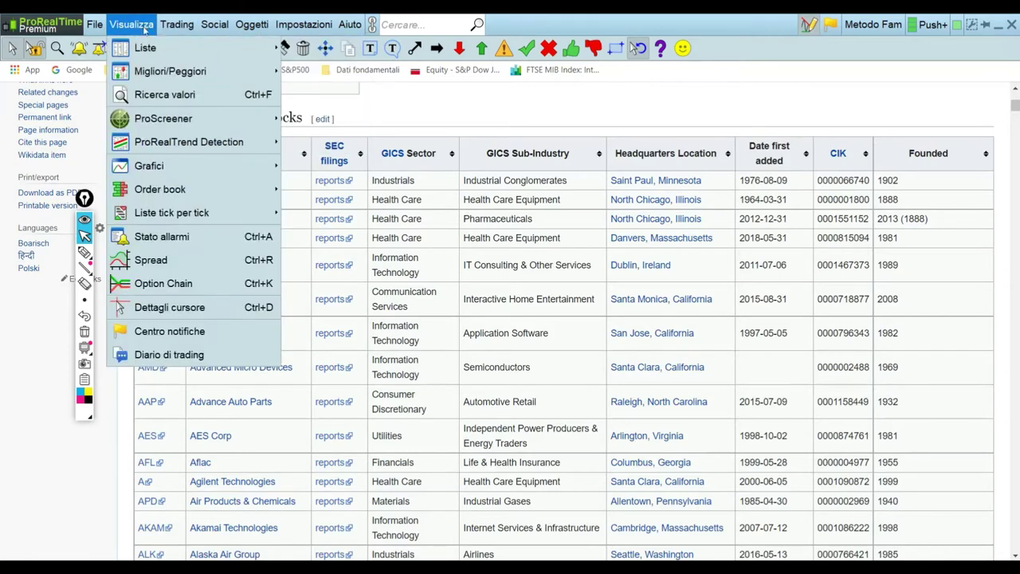
pyautogui.moveTo(148, 48)
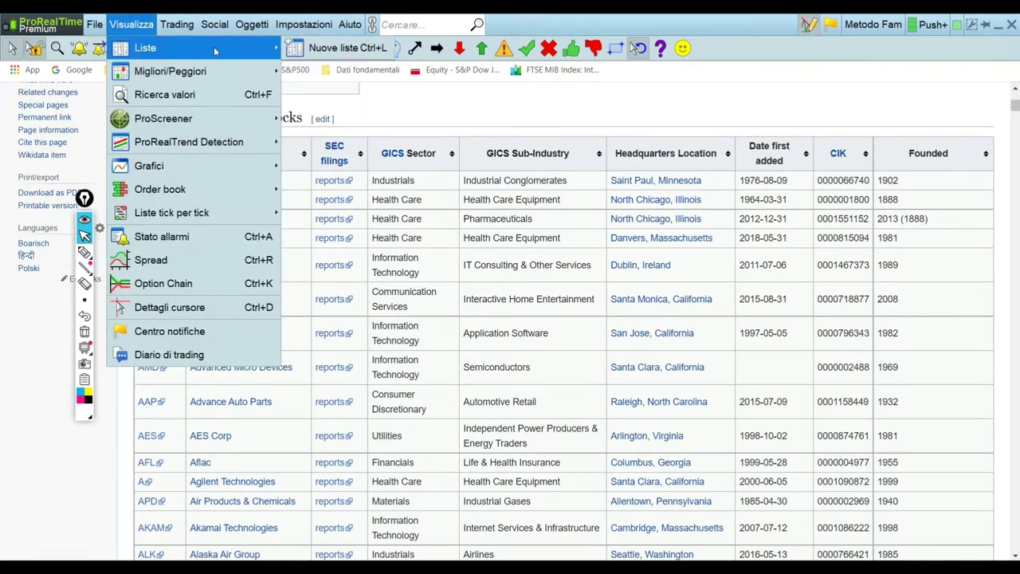
pyautogui.click(327, 50)
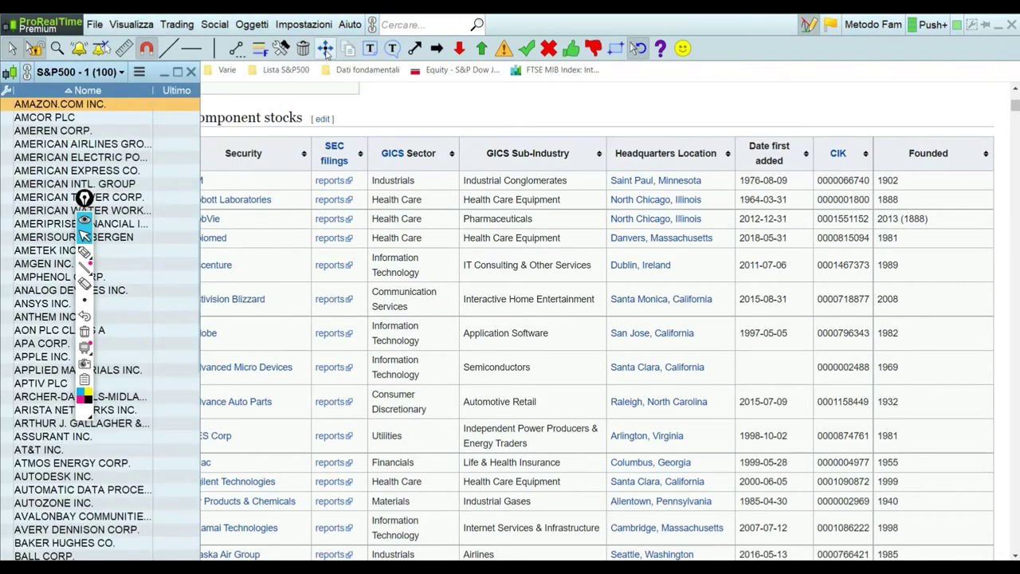
pyautogui.click(139, 72)
pyautogui.click(161, 119)
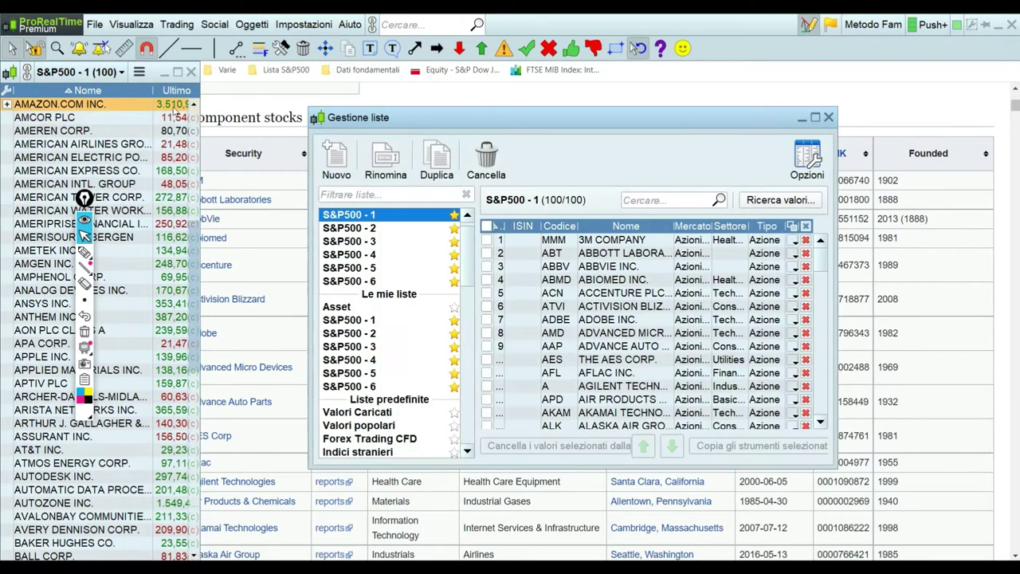
pyautogui.click(191, 72)
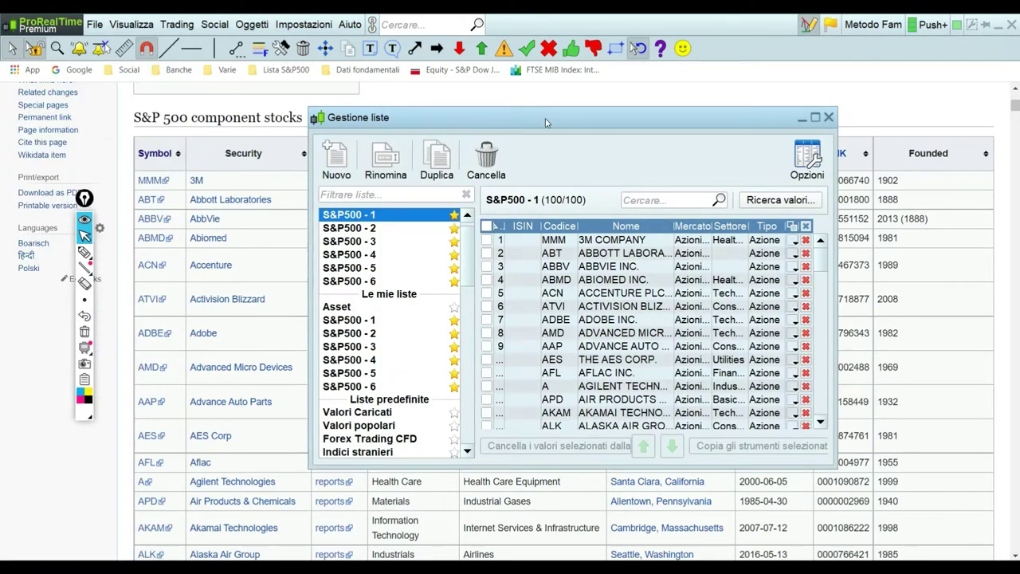
pyautogui.moveTo(544, 122); pyautogui.dragTo(548, 185)
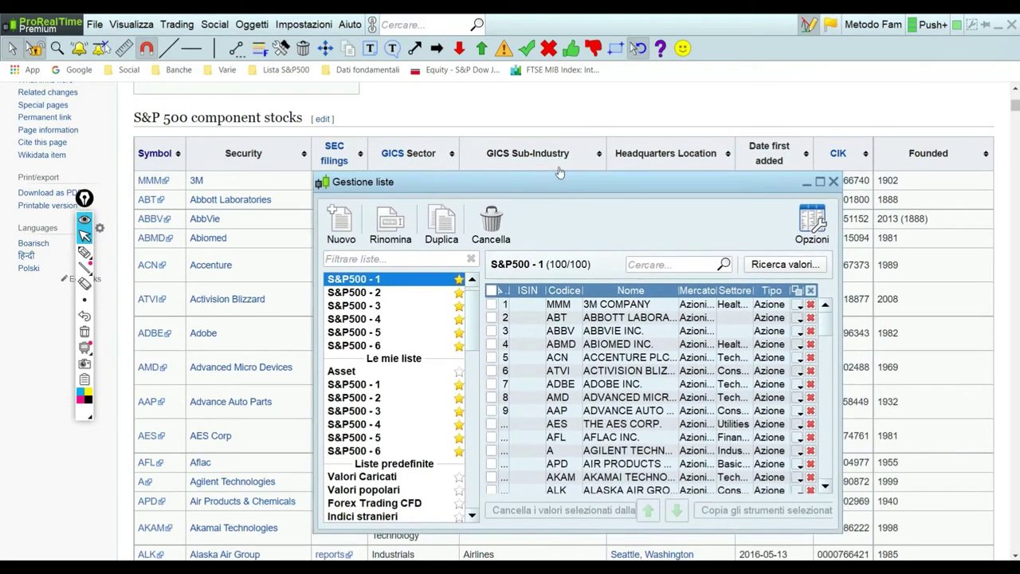
# - Create a new instrument list named SP500 PRIMA LISTA
pyautogui.click(342, 225)
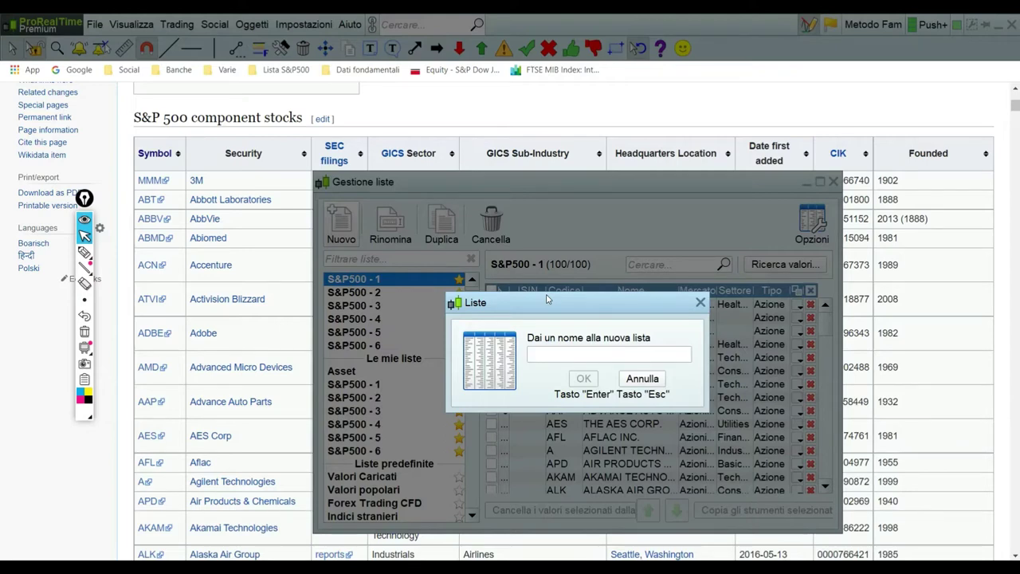
pyautogui.write('SP500 PRIMA LISTA')
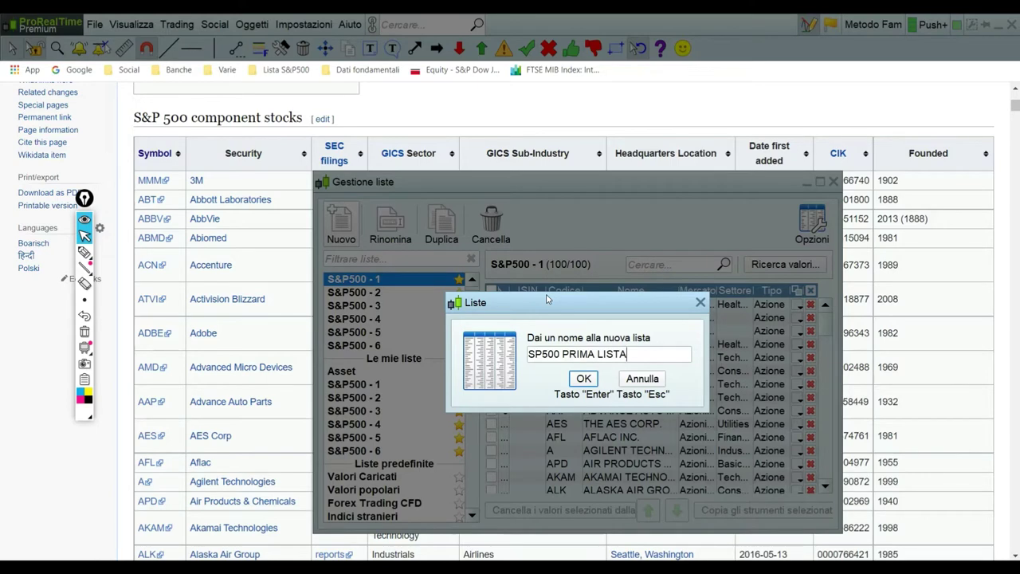
pyautogui.press('Return')
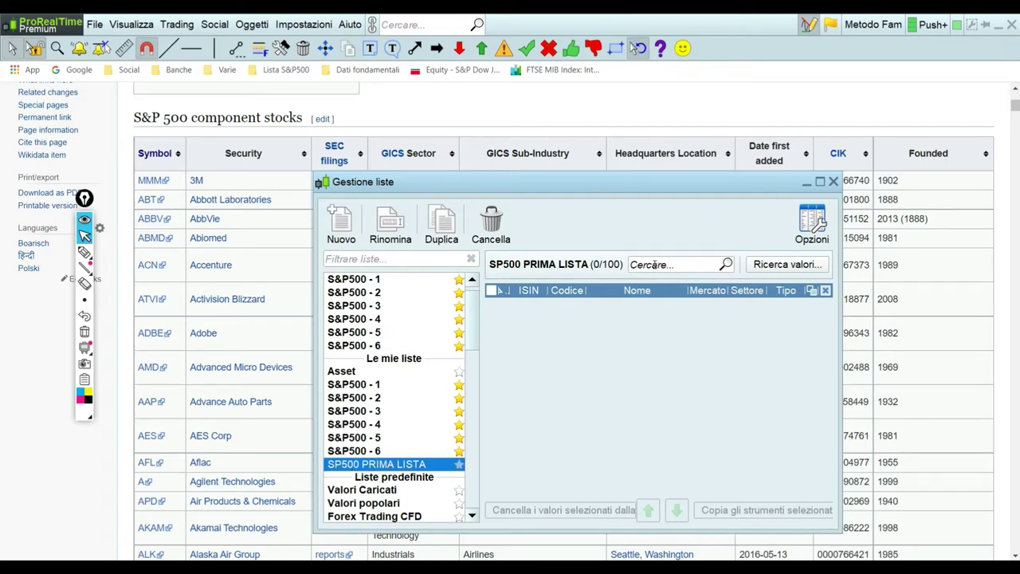
# - Add 3M Company (MMM) and Abbott Laboratories (ABT) to the SP500 PRIMA LISTA list
pyautogui.click(653, 265)
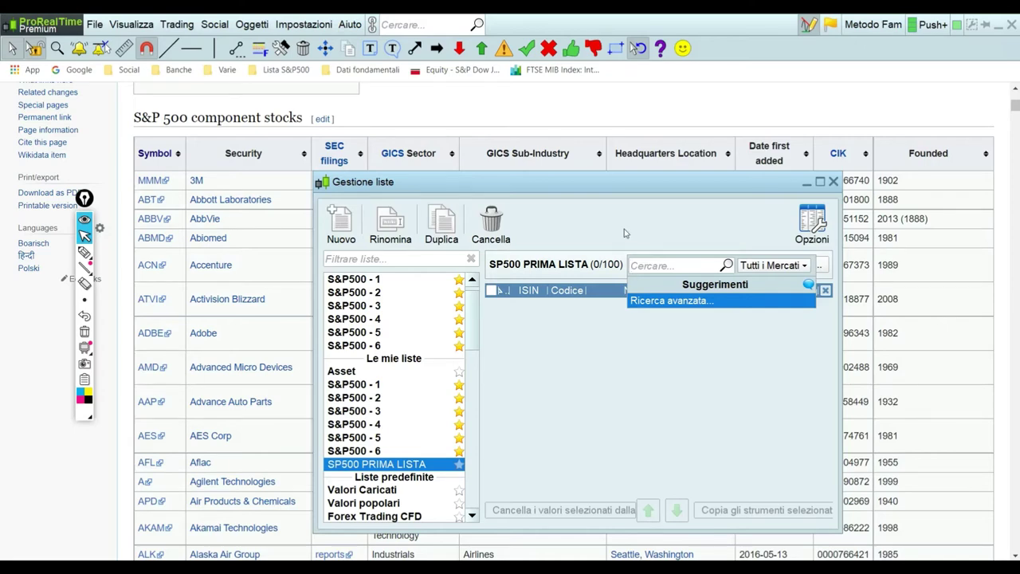
pyautogui.write('MMM')
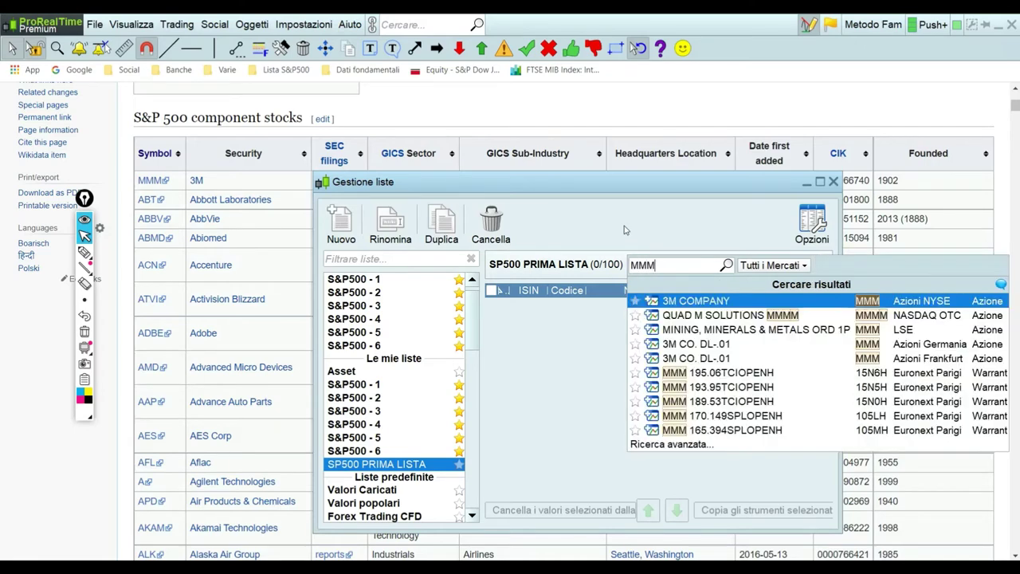
pyautogui.click(719, 301)
pyautogui.write('ABT')
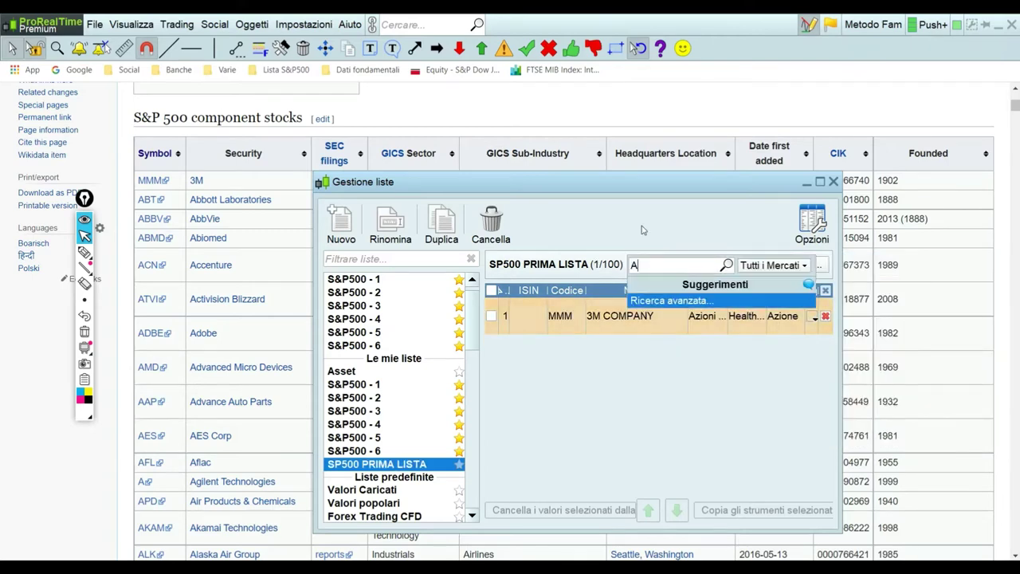
pyautogui.click(699, 300)
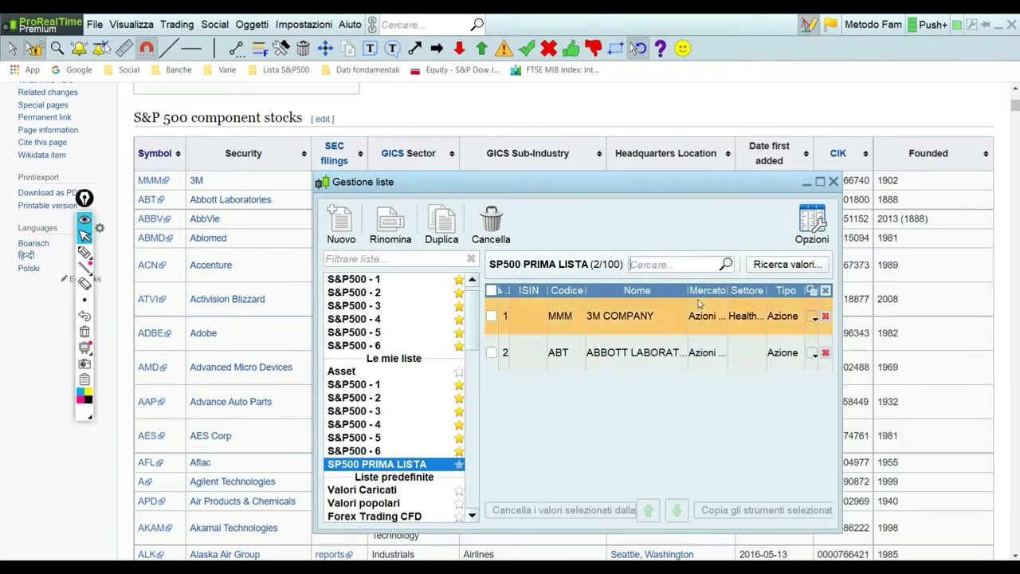
# - Add AbbVie (ABBV), Abiomed (ABMD) and Accenture (ACN) to the SP500 PRIMA LISTA list
pyautogui.write('ABBV')
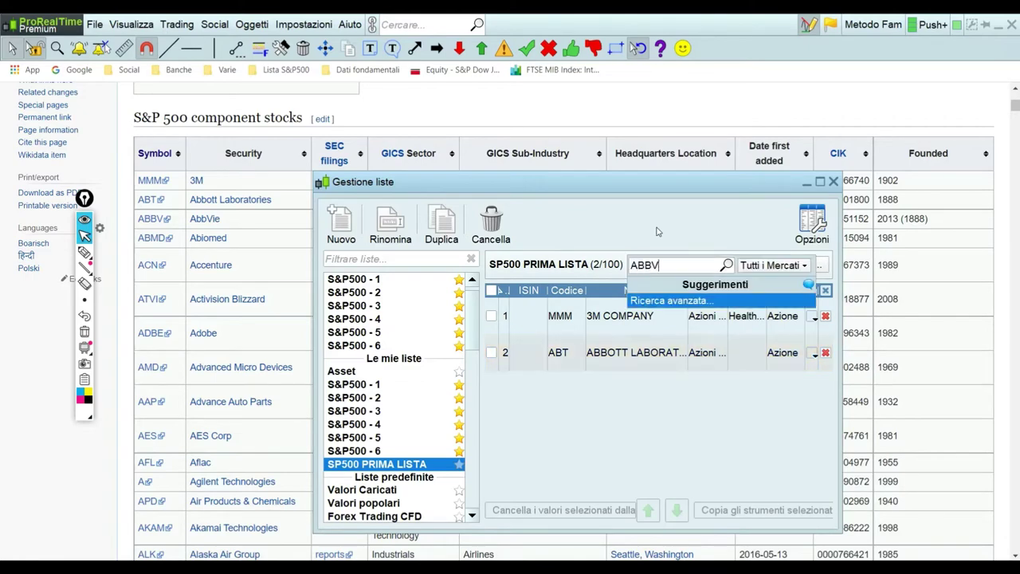
pyautogui.click(691, 300)
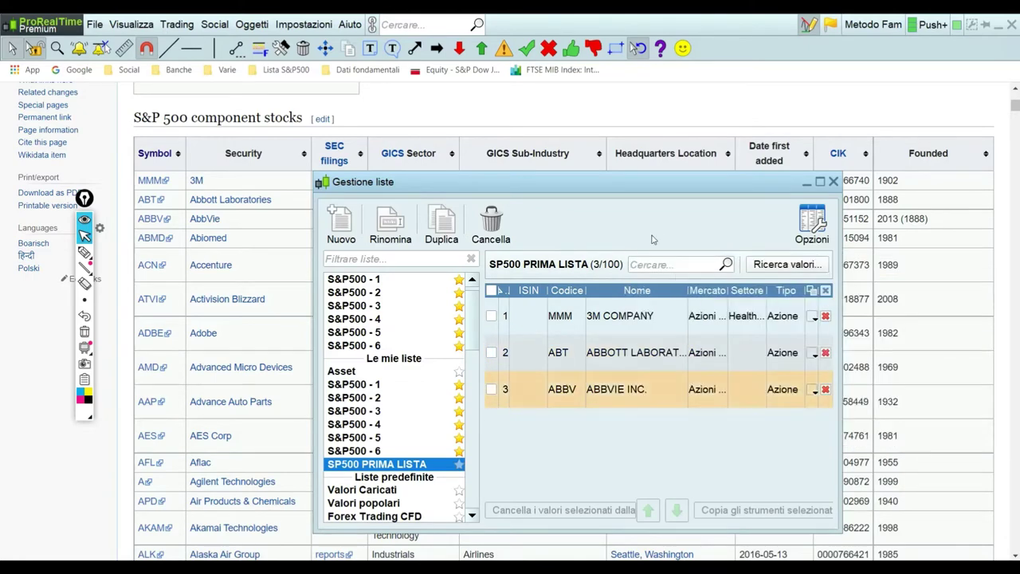
pyautogui.write('ABMD')
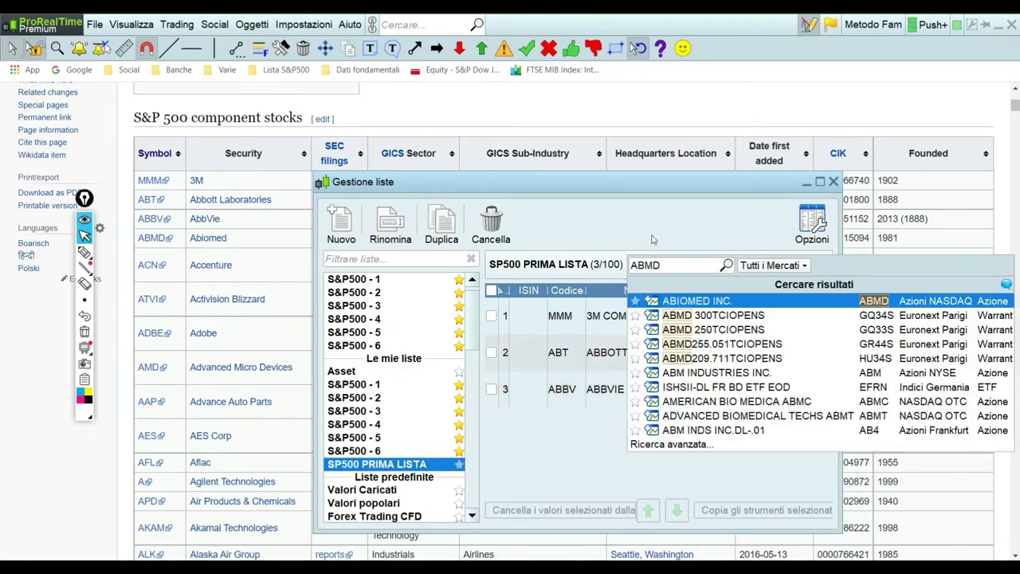
pyautogui.click(711, 299)
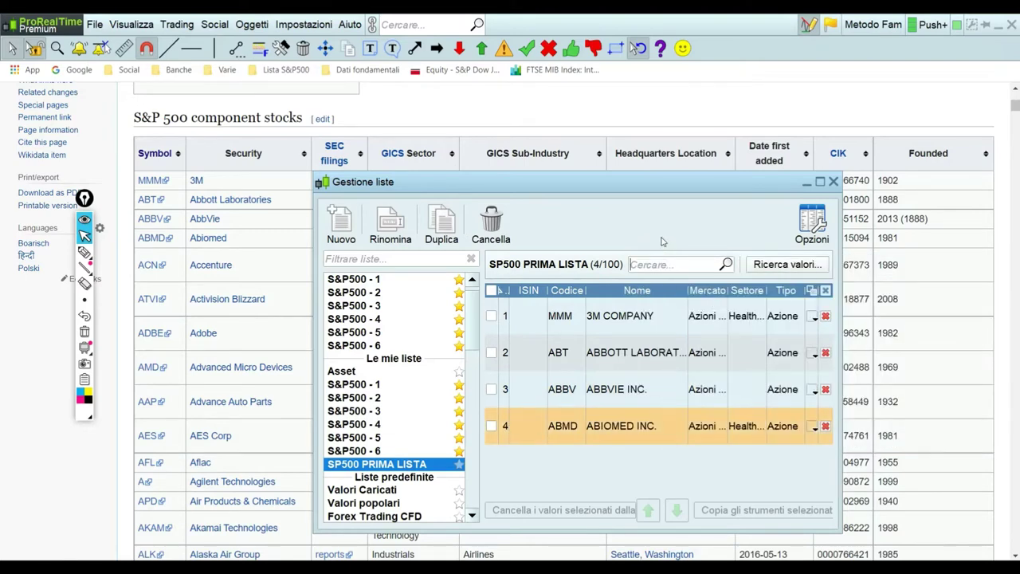
pyautogui.write('ACN')
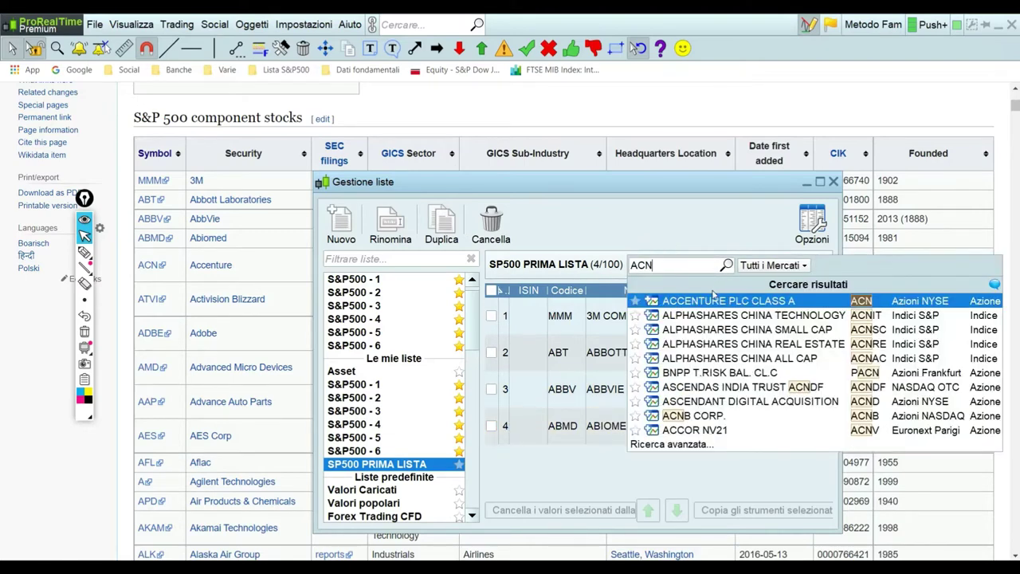
pyautogui.click(710, 301)
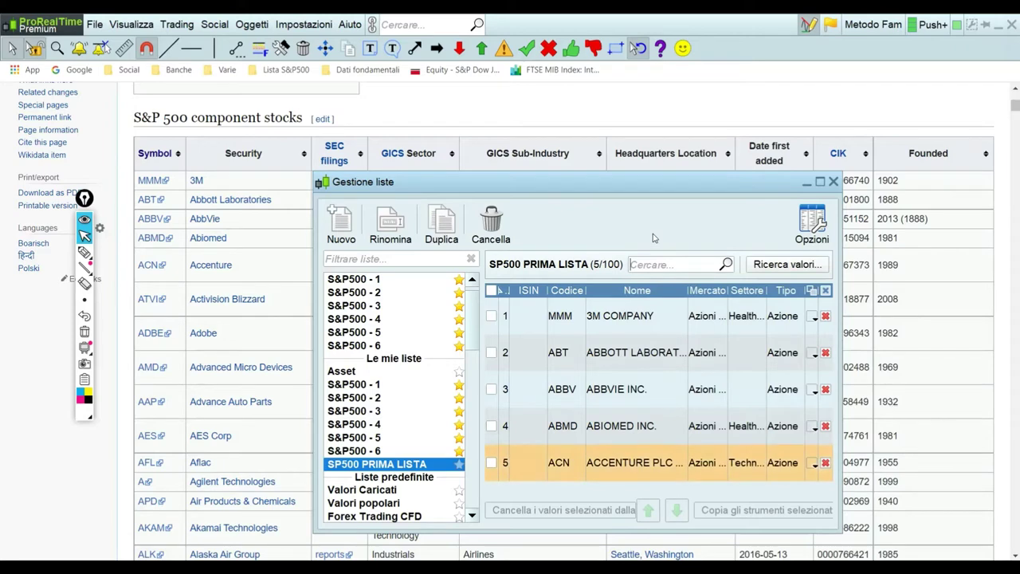
# - Add Activision Blizzard (ATVI), Adobe (ADBE) and Advanced Micro Devices (AMD) to the SP500 PRIMA LISTA list
pyautogui.write('ATVI')
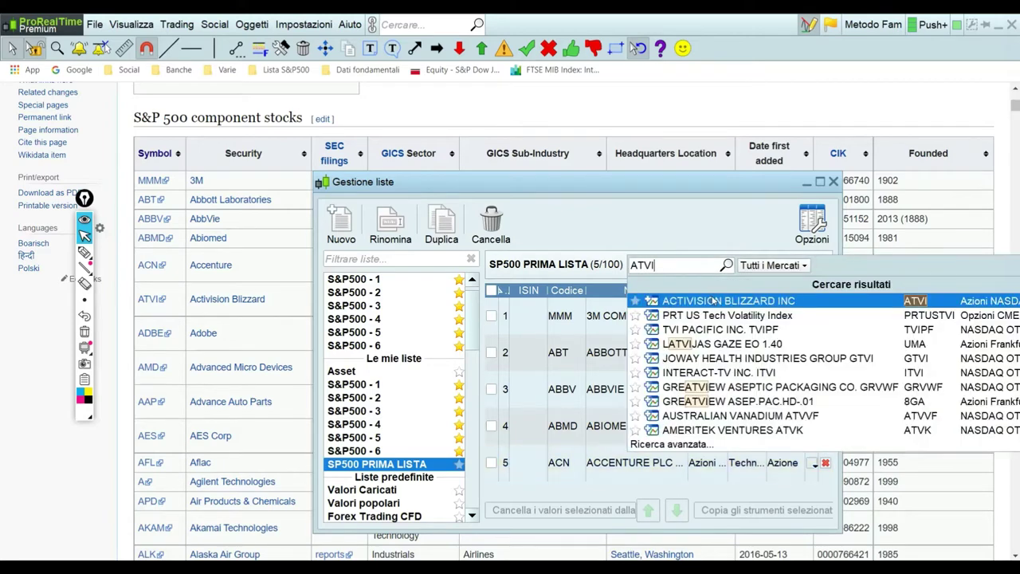
pyautogui.click(721, 301)
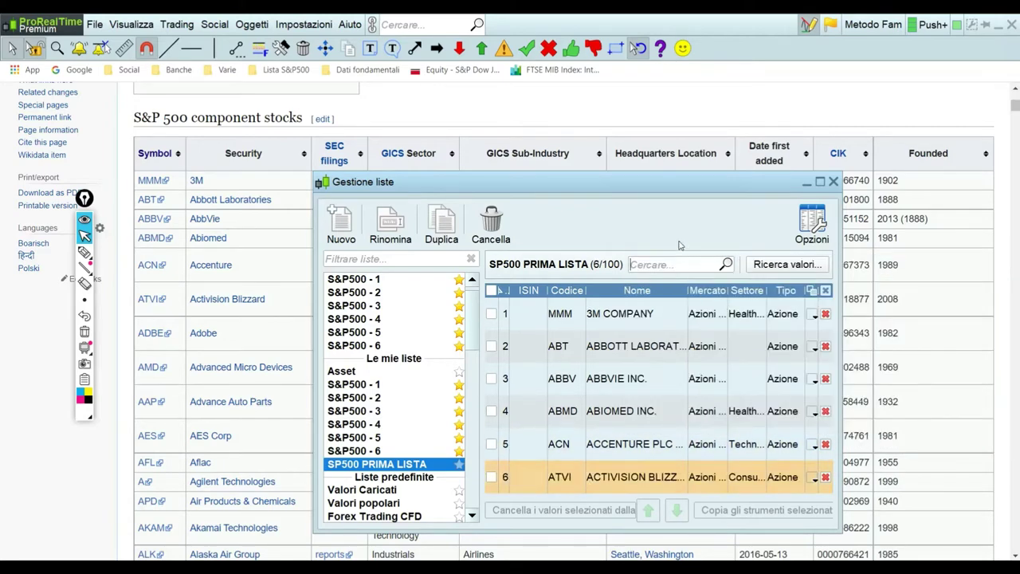
pyautogui.write('ADBE')
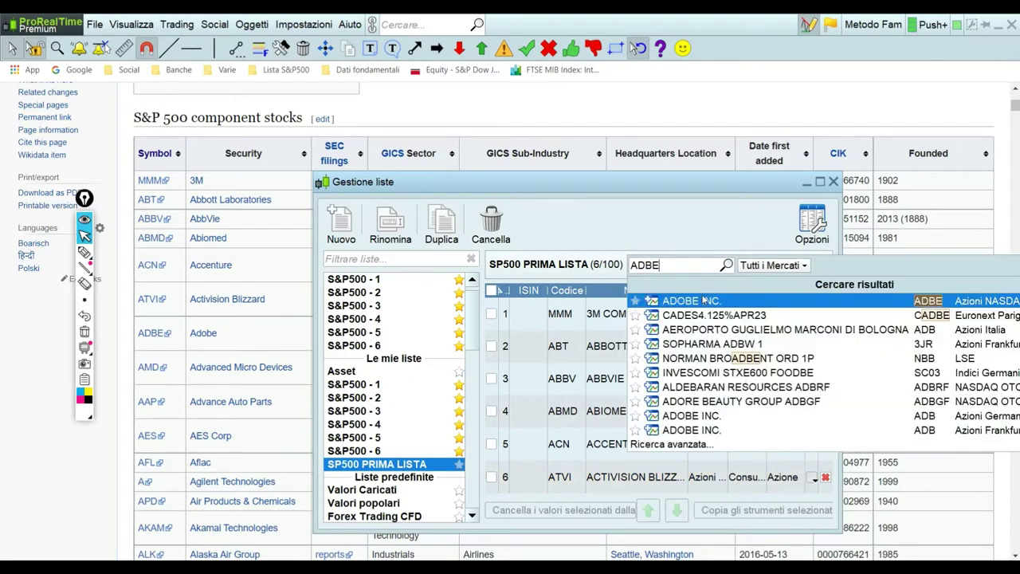
pyautogui.click(705, 301)
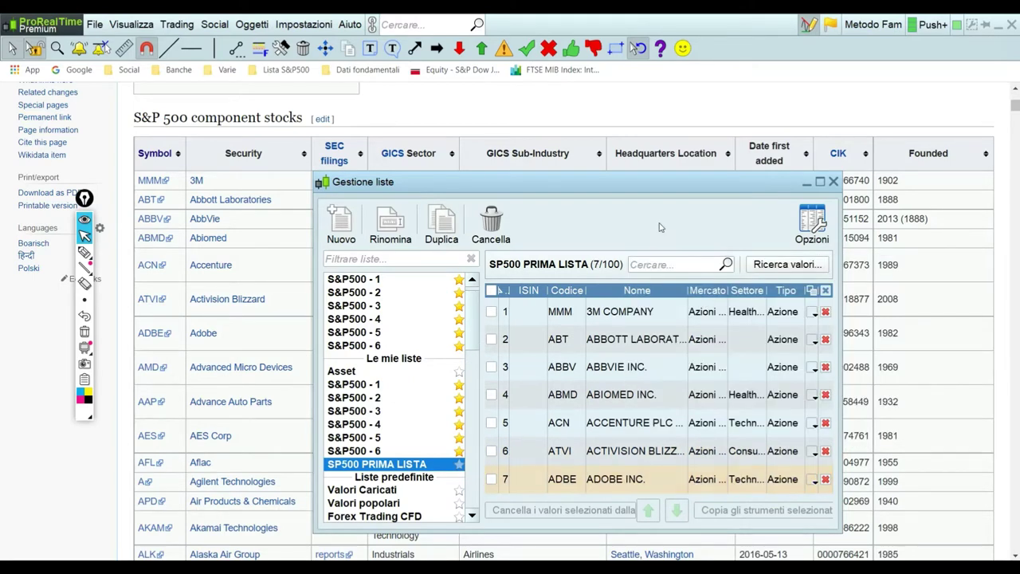
pyautogui.write('AMD')
pyautogui.click(705, 300)
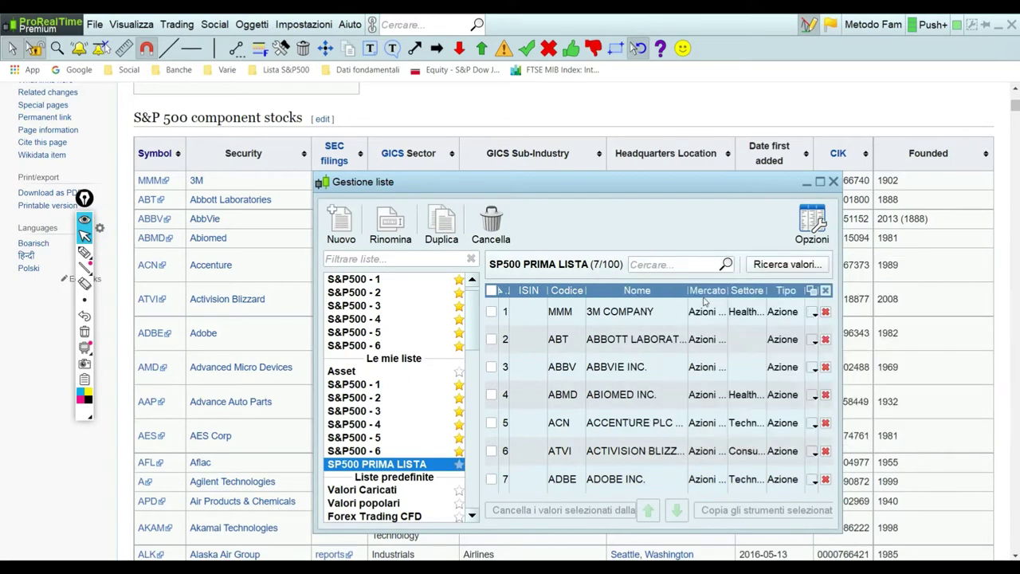
# - Add Advance Auto Parts (AAP), The AES Corp. (AES) and Aflac (AFL) to the SP500 PRIMA LISTA list
pyautogui.write('AAP')
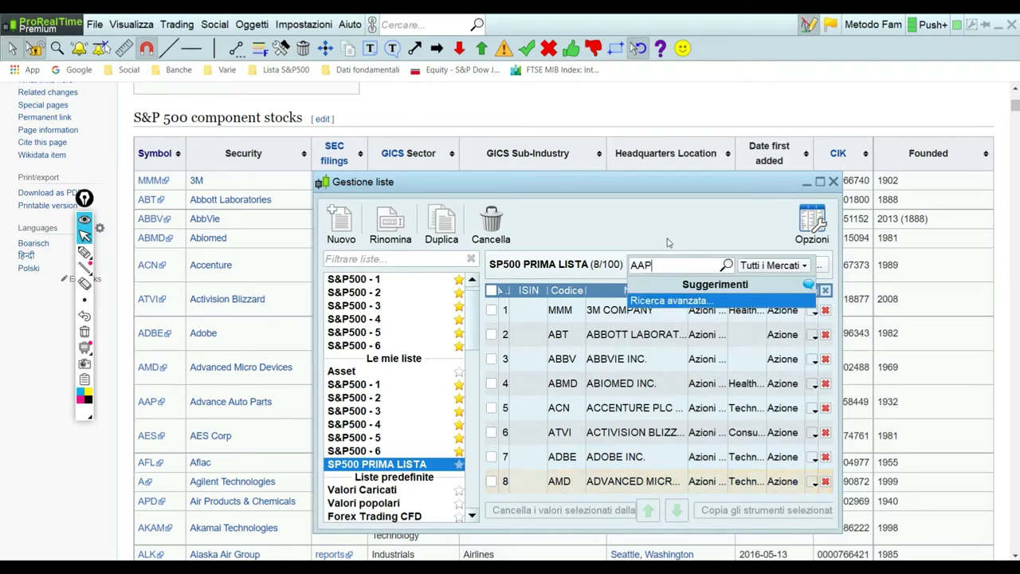
pyautogui.click(699, 303)
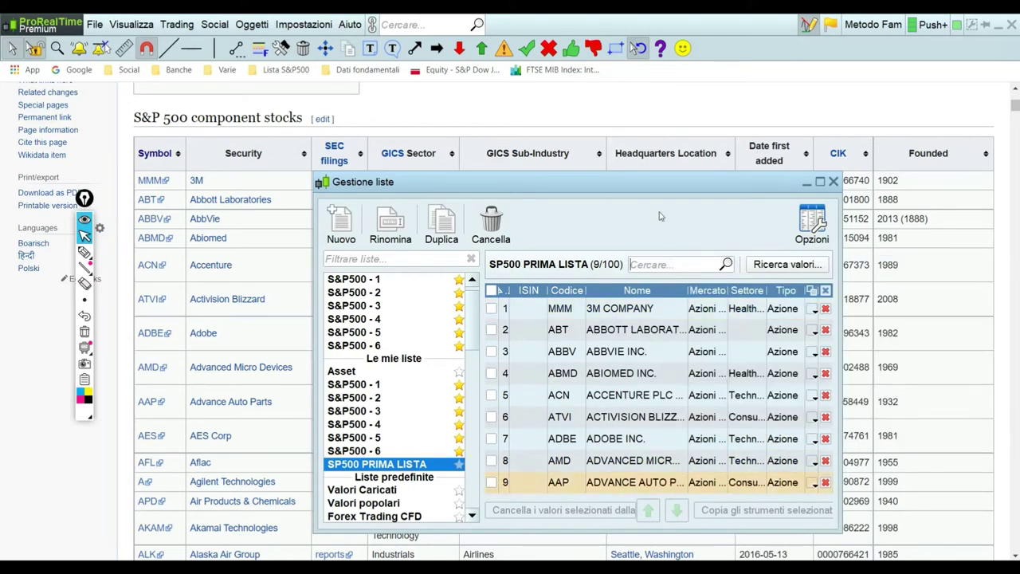
pyautogui.write('AES')
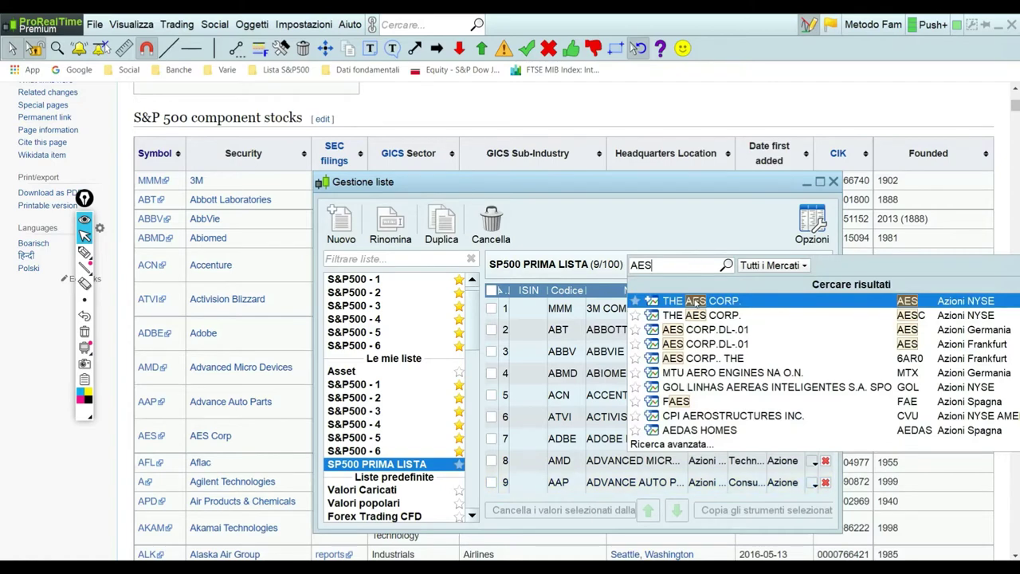
pyautogui.click(696, 302)
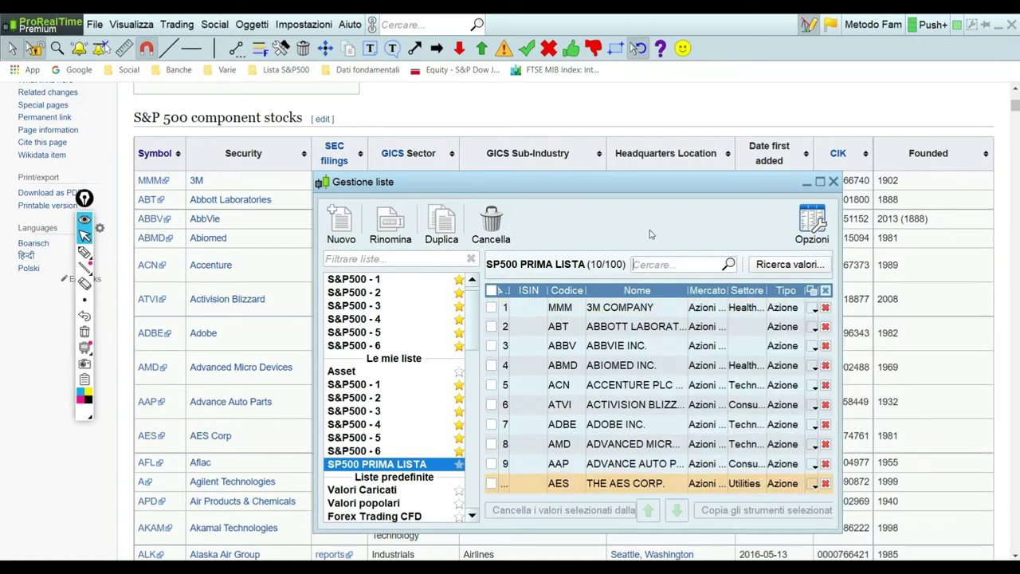
pyautogui.write('AFL')
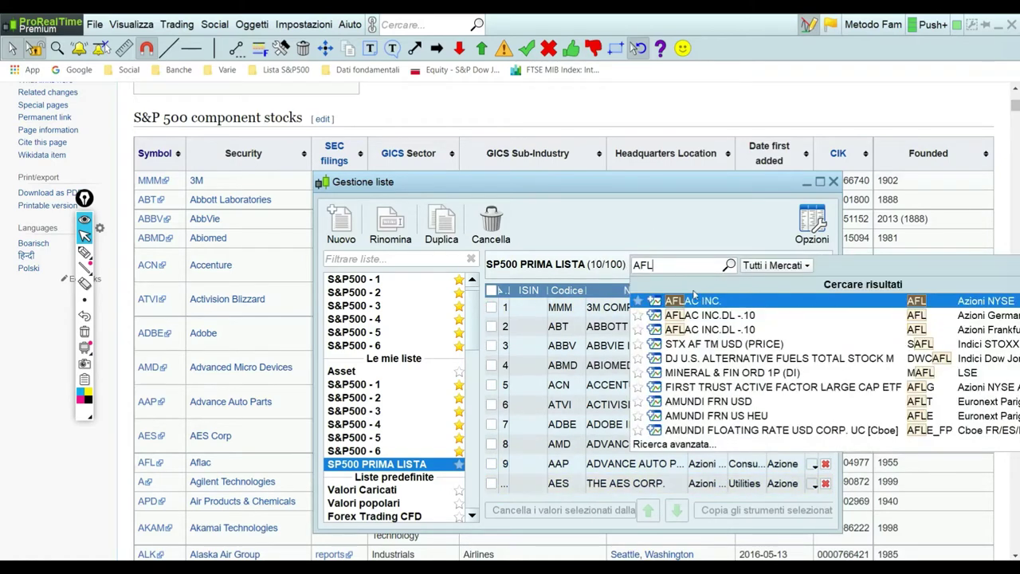
pyautogui.click(693, 300)
# - Add Agilent Technologies (A), found by company name, and Air Products (APD) to the SP500 PRIMA LISTA list
pyautogui.write('A')
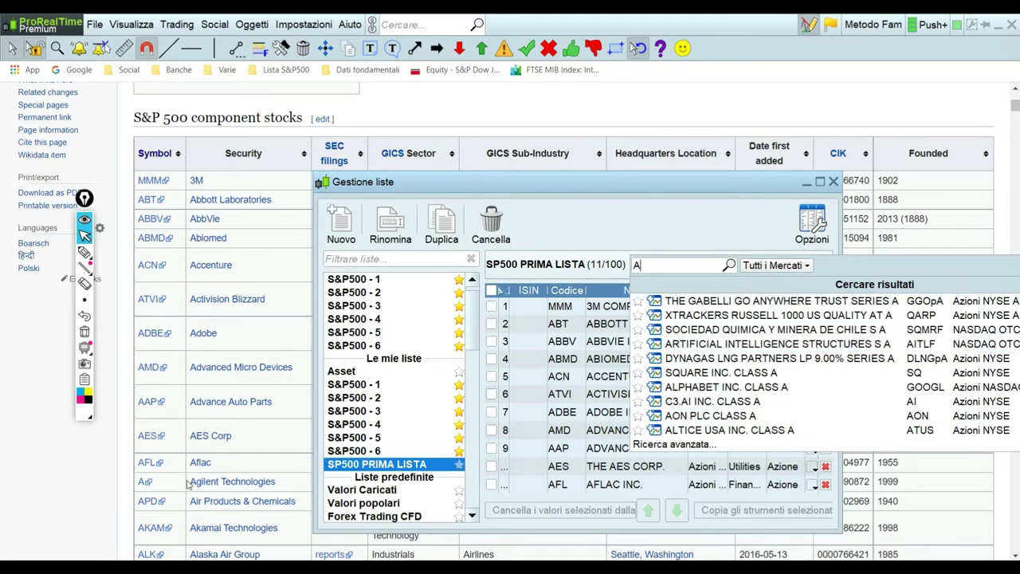
pyautogui.moveTo(217, 490)
pyautogui.write('GILENT')
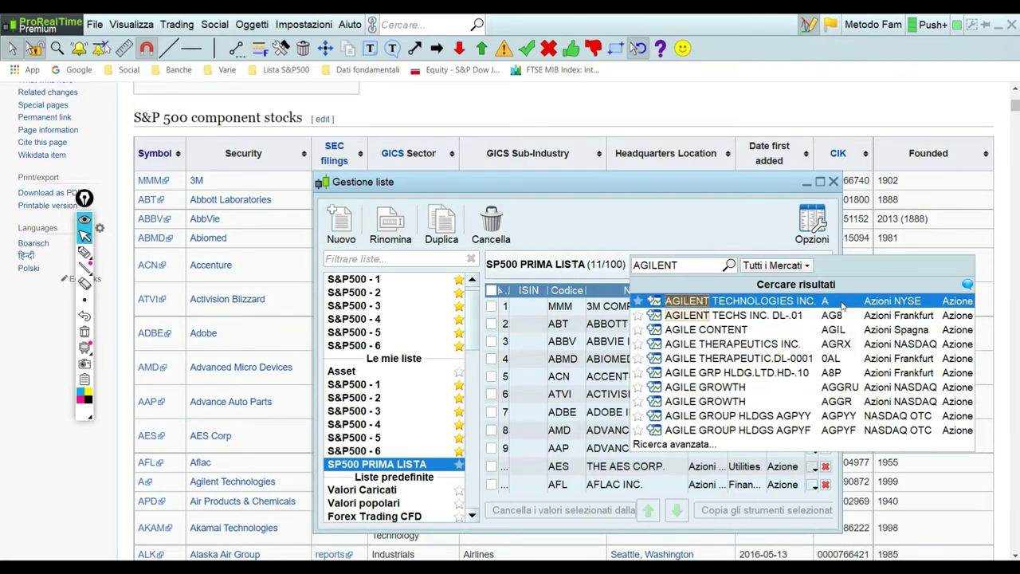
pyautogui.click(654, 300)
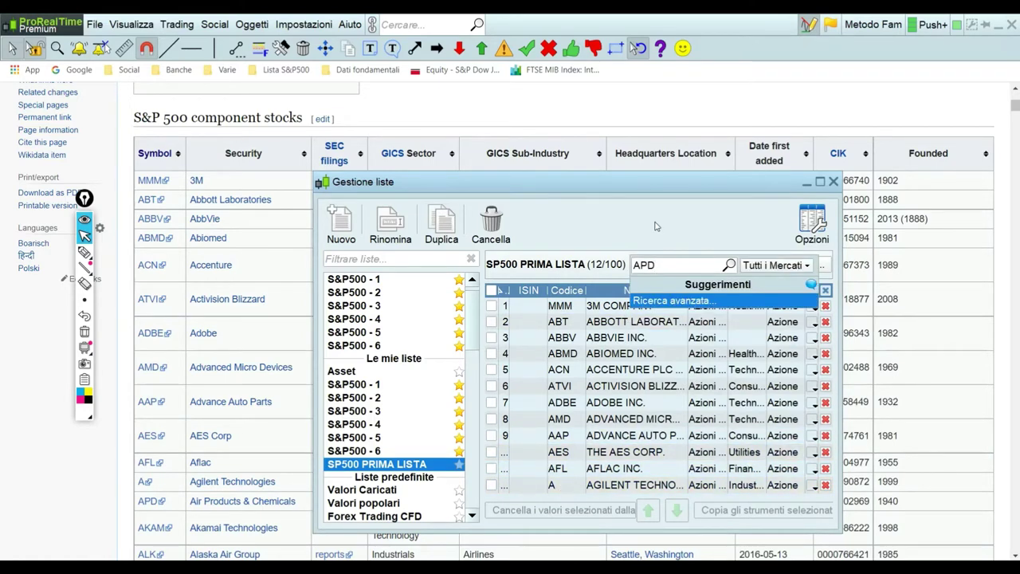
pyautogui.click(698, 303)
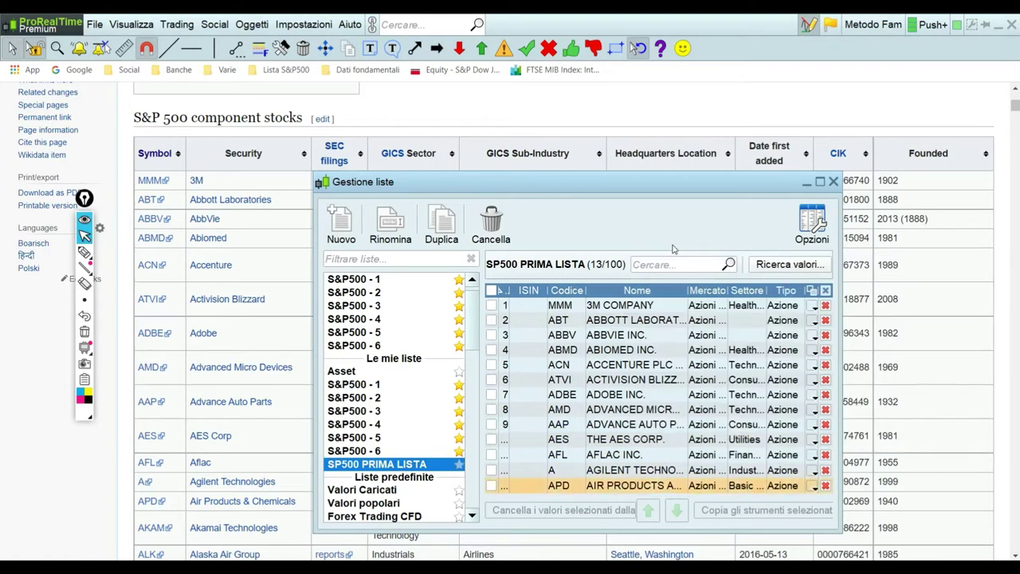
# - Add Akamai Technologies (AKAM) and Alaska Air Group (ALK) to the SP500 PRIMA LISTA list
pyautogui.write('AKAM')
pyautogui.press('Return')
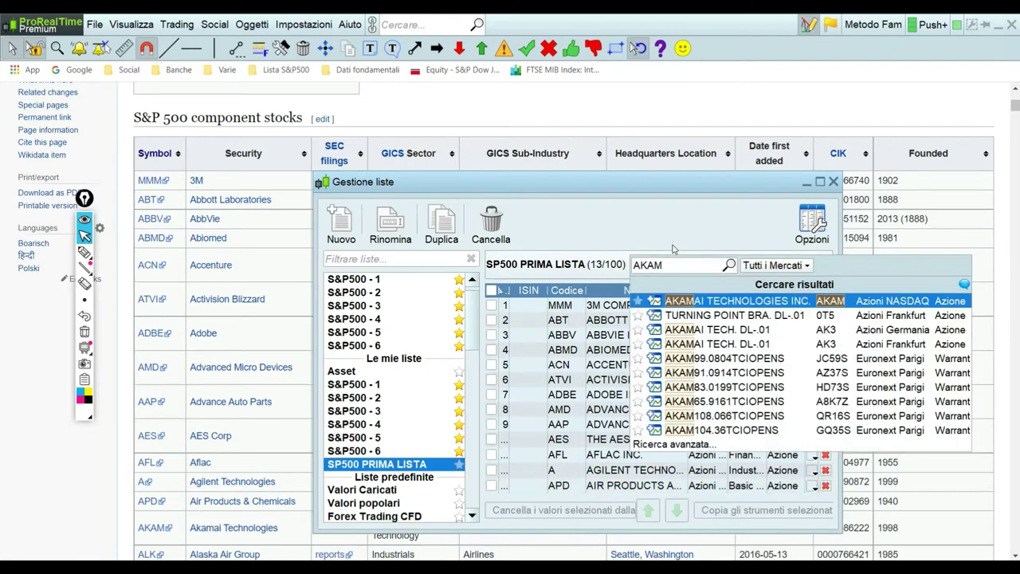
pyautogui.click(716, 301)
pyautogui.write('ALK')
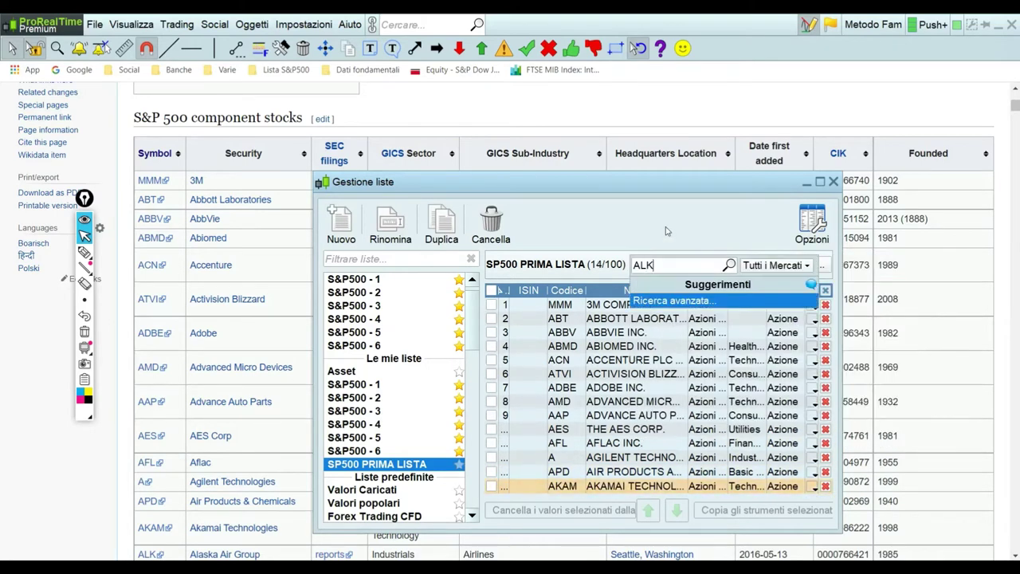
pyautogui.press('Return')
pyautogui.click(702, 301)
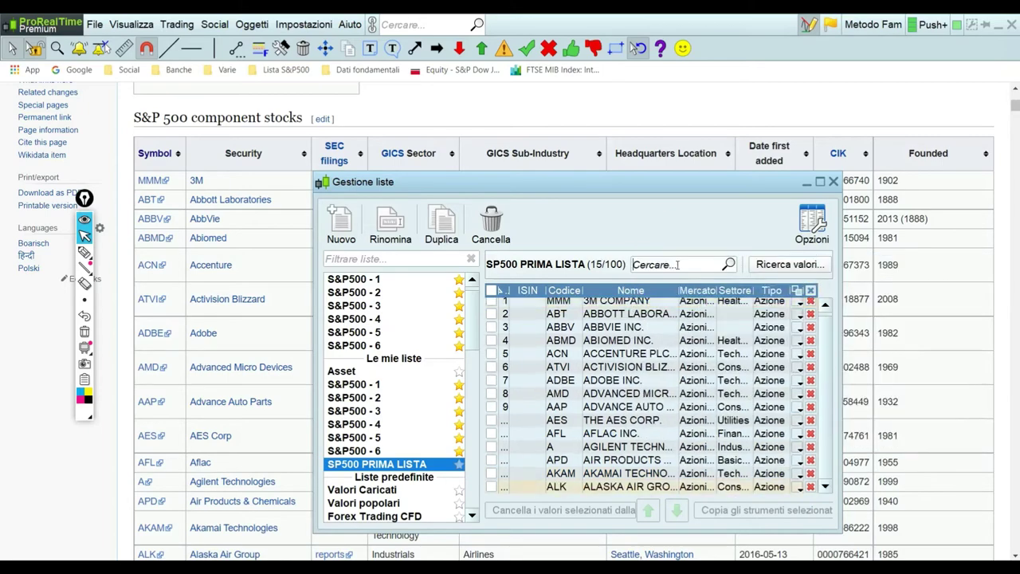
# - Add the next stock in the Wikipedia table, Albemarle (ALB), to the SP500 PRIMA LISTA list
pyautogui.scroll(-3, 236, 231)
pyautogui.scroll(-5, 236, 230)
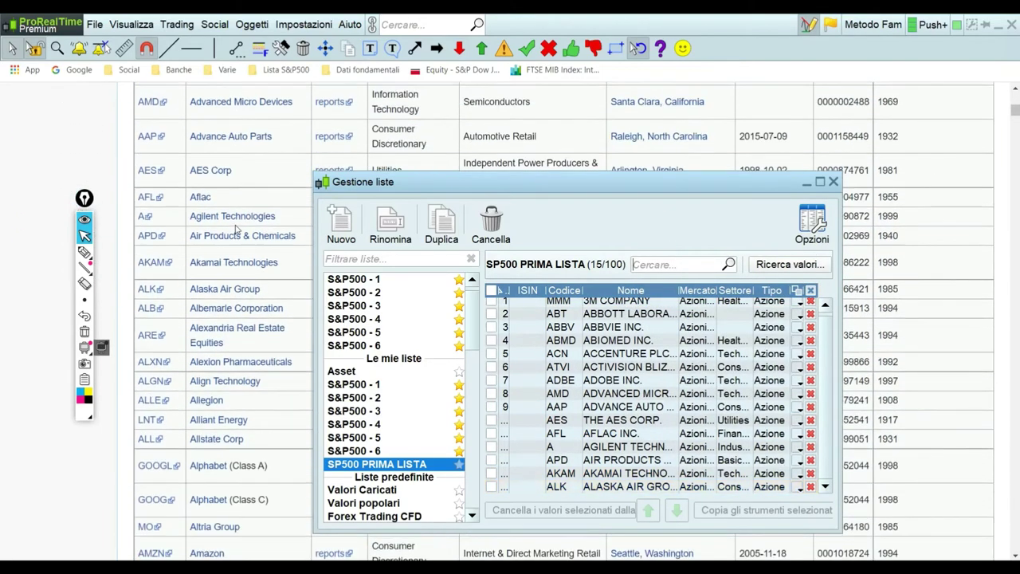
pyautogui.scroll(-2, 177, 157)
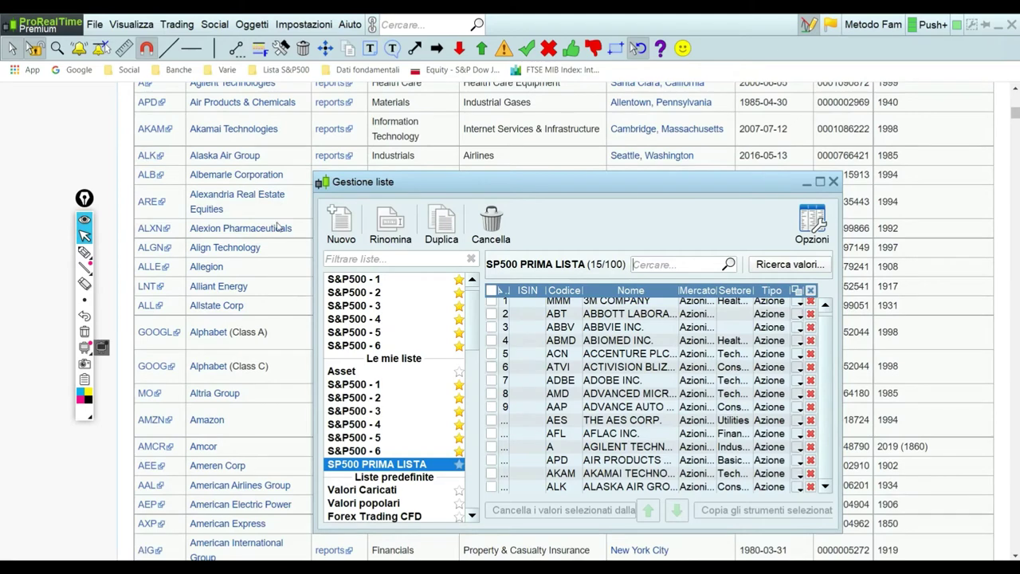
pyautogui.scroll(-2, 236, 174)
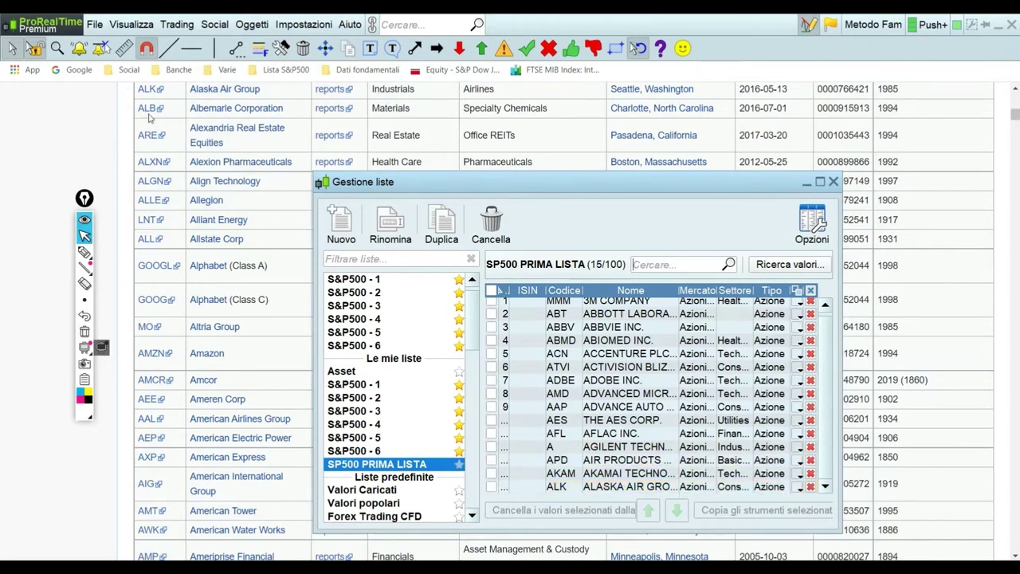
pyautogui.write('ALB')
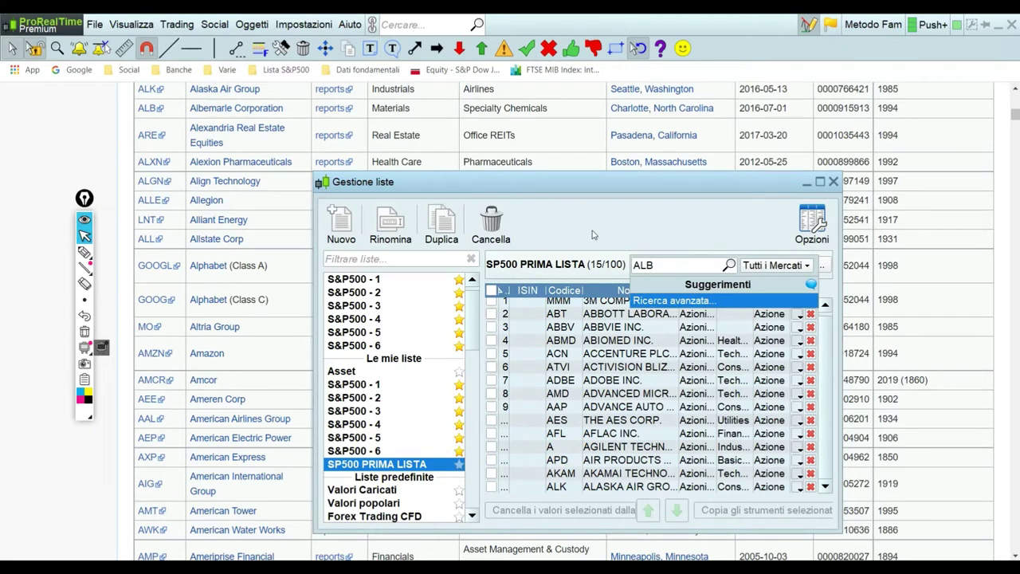
pyautogui.click(664, 295)
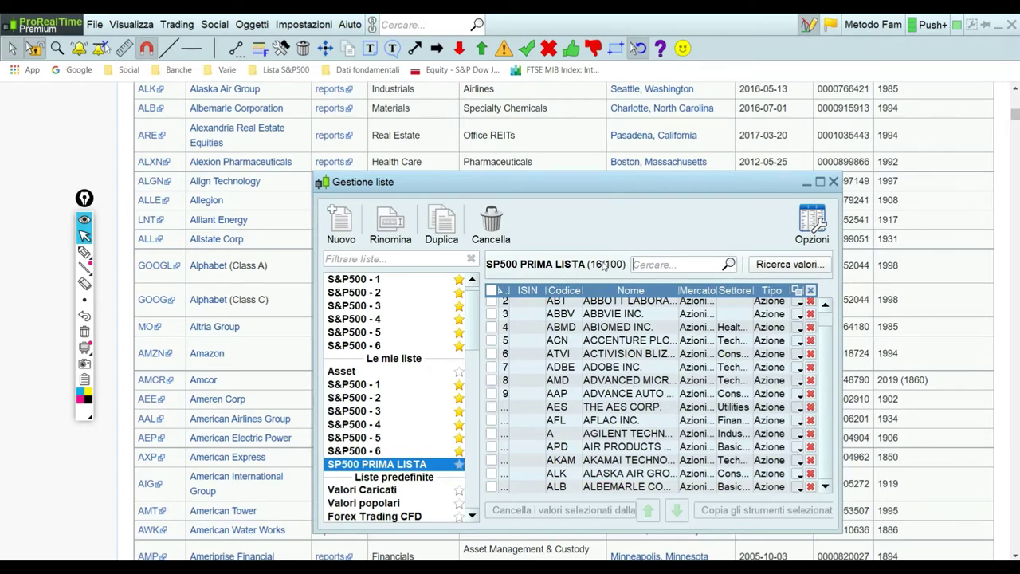
# - Create a second instrument list named SP500 SECONDA LISTA
pyautogui.click(341, 221)
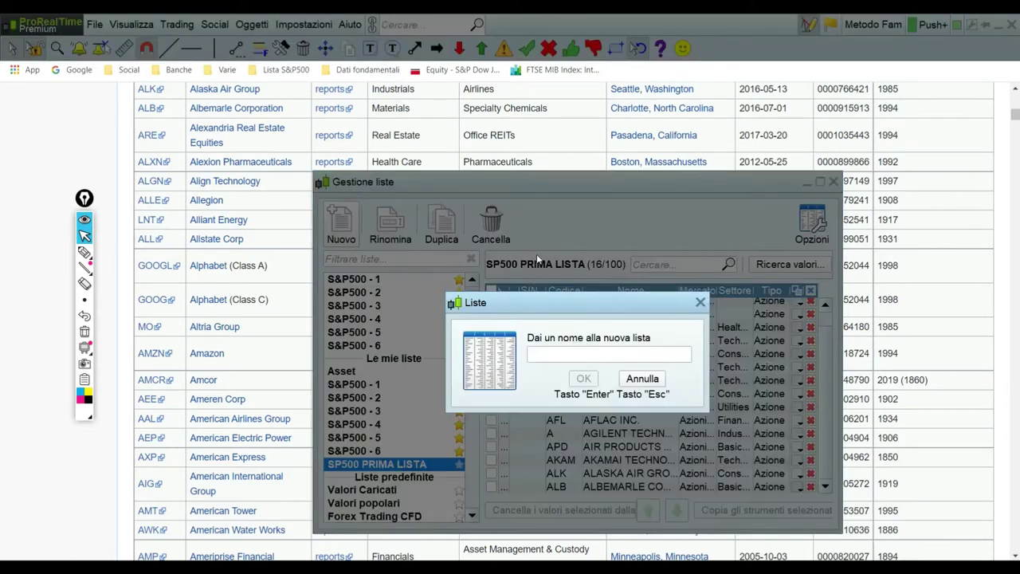
pyautogui.write('SP500 SECO')
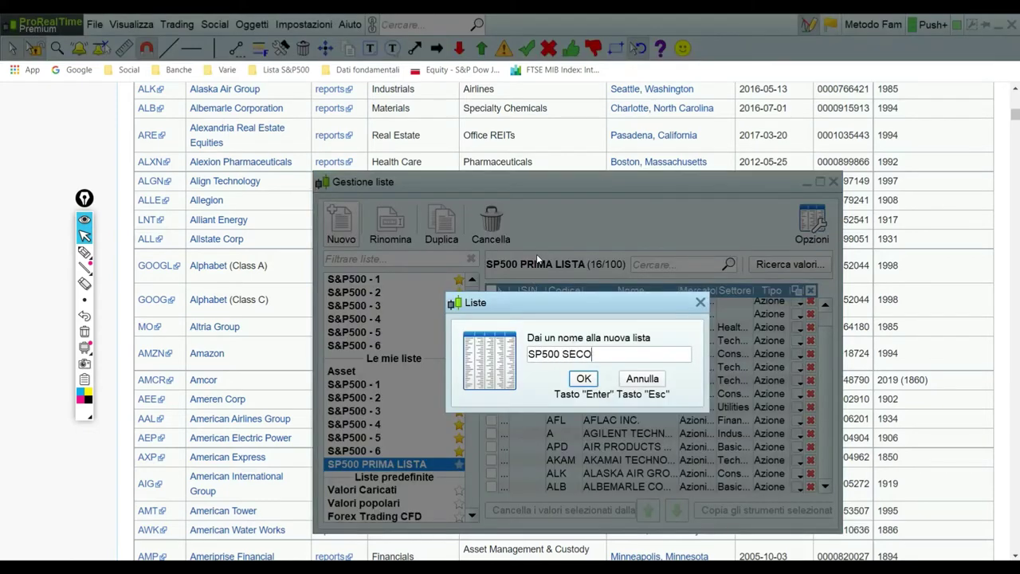
pyautogui.write('NDA LISTA')
pyautogui.press('Return')
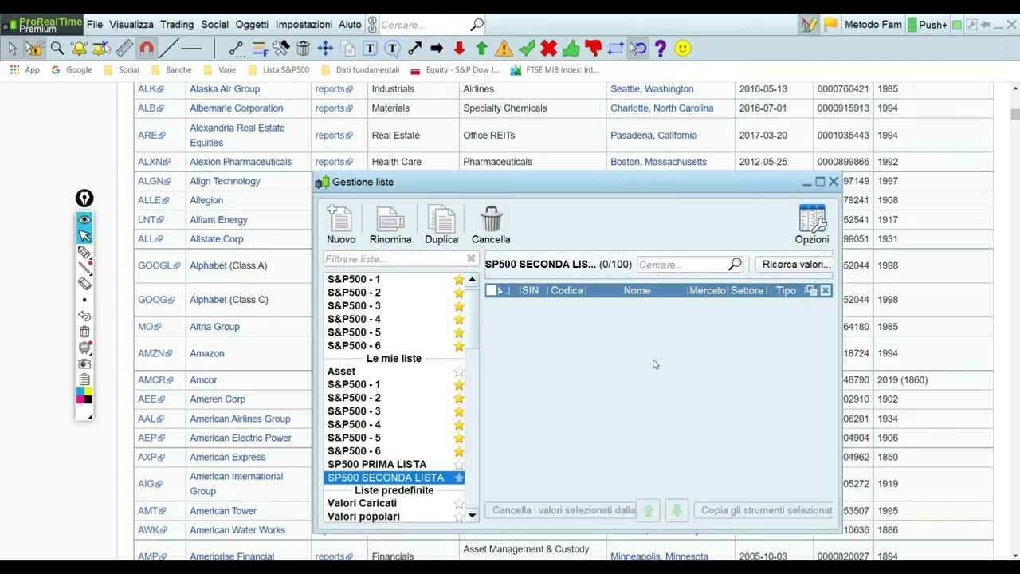
# - Look through the further S&P 500 components in the Wikipedia table and display the SP500 PRIMA LISTA list again
pyautogui.scroll(-3, 284, 239)
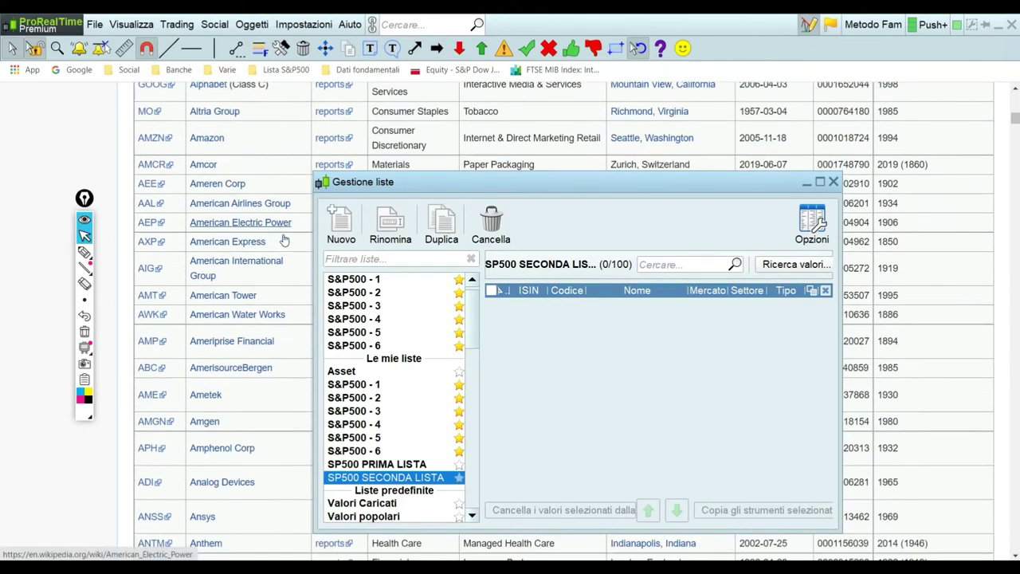
pyautogui.scroll(-7, 285, 239)
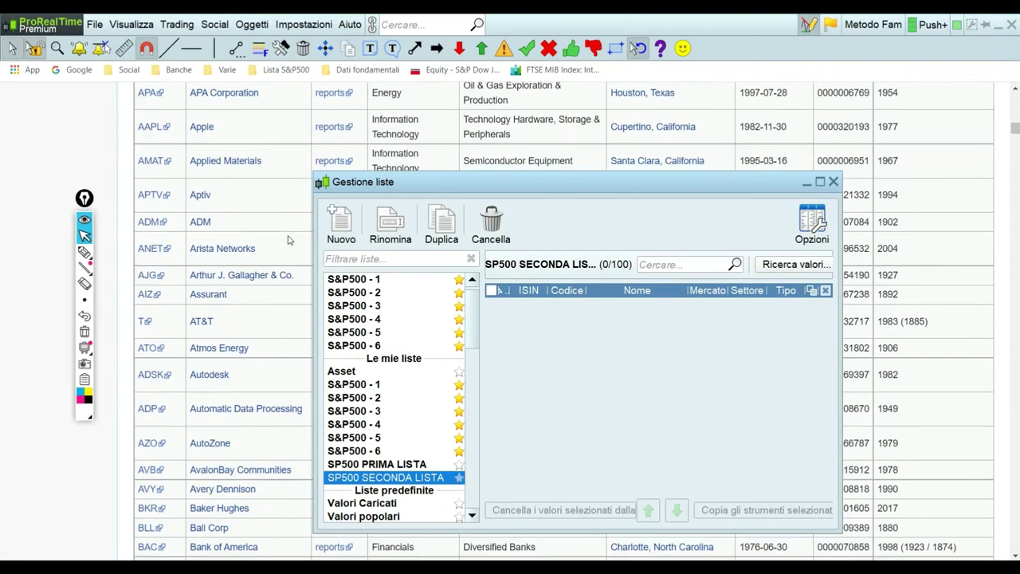
pyautogui.scroll(-6, 289, 240)
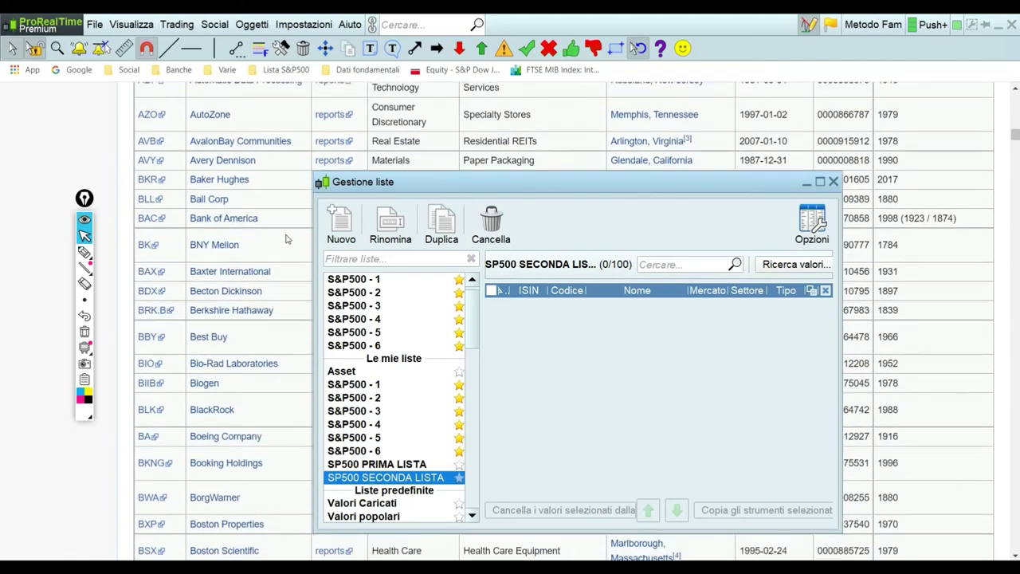
pyautogui.scroll(3, 287, 239)
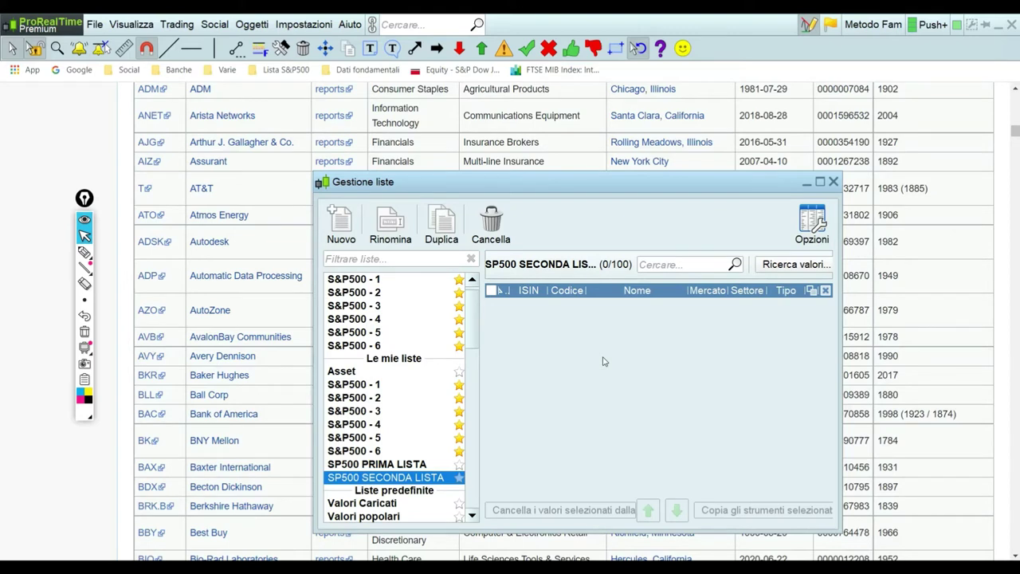
pyautogui.click(424, 464)
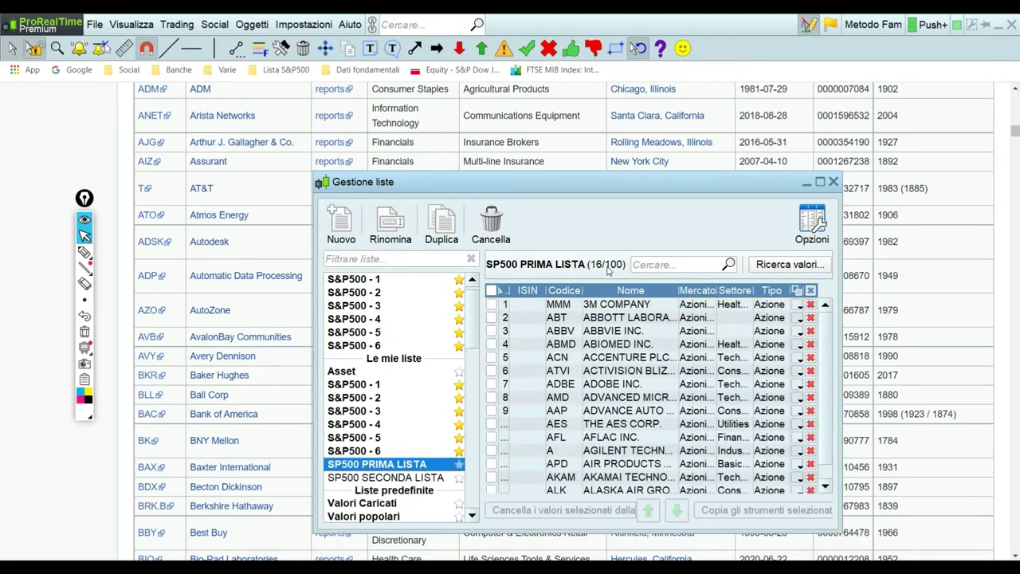
# - Open the Wikipedia section on selected changes to the list of S&P 500 components
pyautogui.scroll(10, 294, 235)
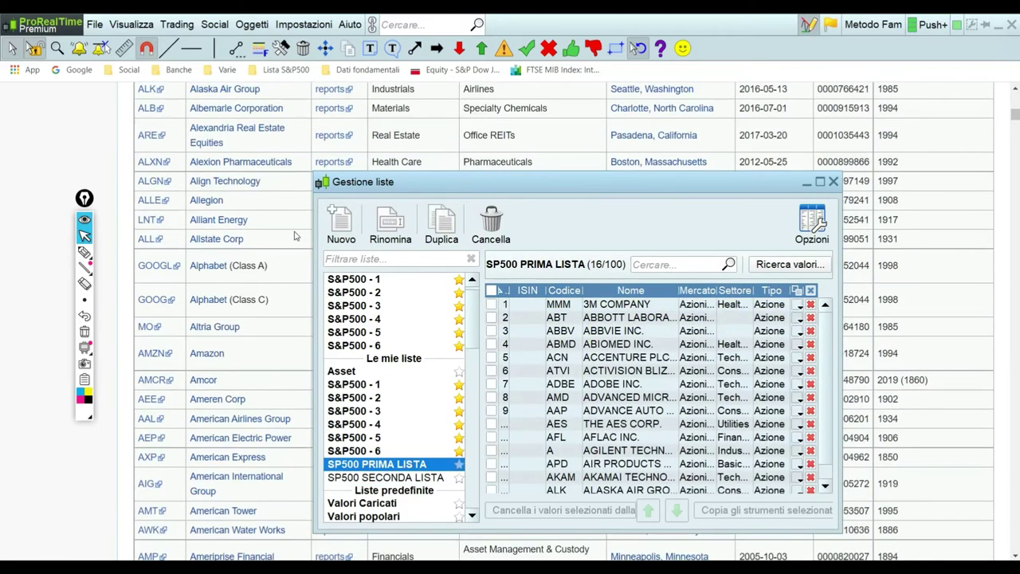
pyautogui.scroll(10, 294, 236)
pyautogui.scroll(-4, 287, 239)
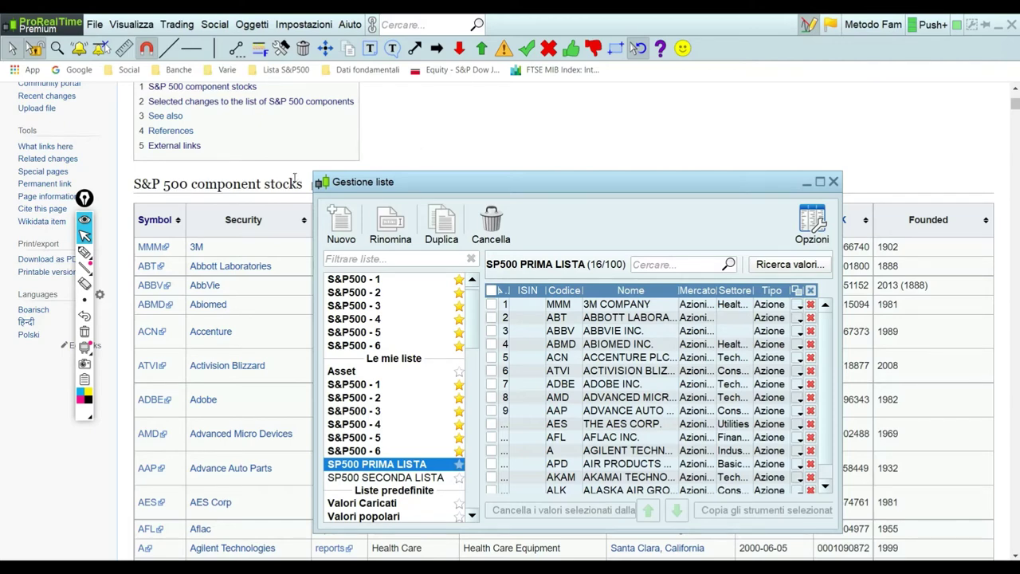
pyautogui.click(259, 102)
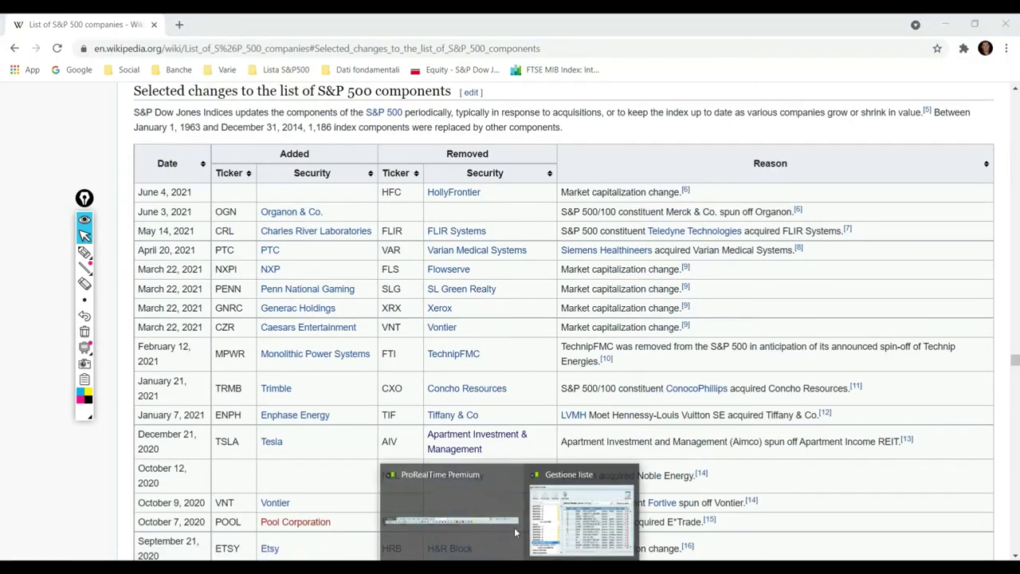
# - Return to the ProRealTime list manager and delete the SP500 PRIMA LISTA and SP500 SECONDA LISTA lists
pyautogui.click(515, 532)
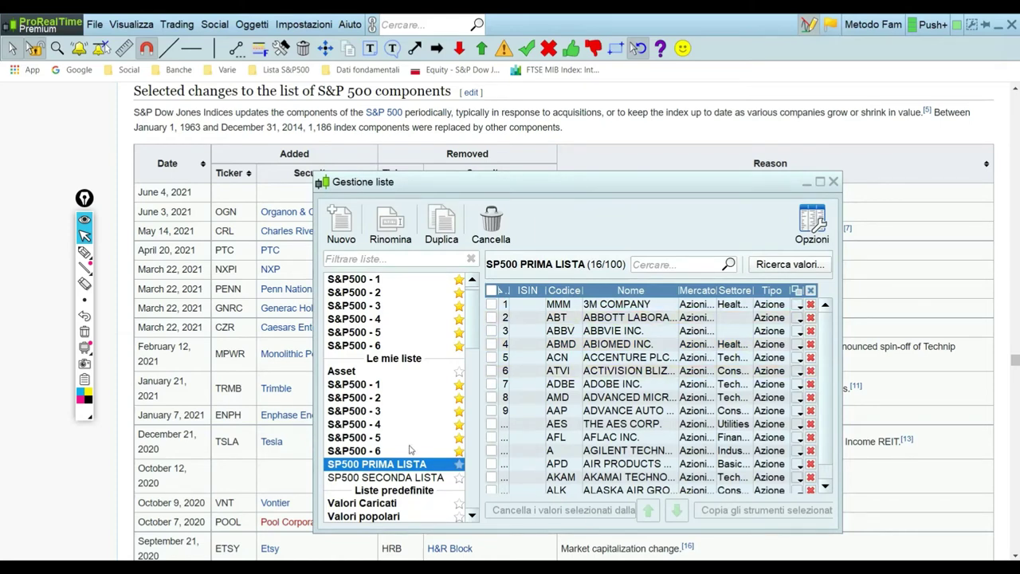
pyautogui.click(490, 223)
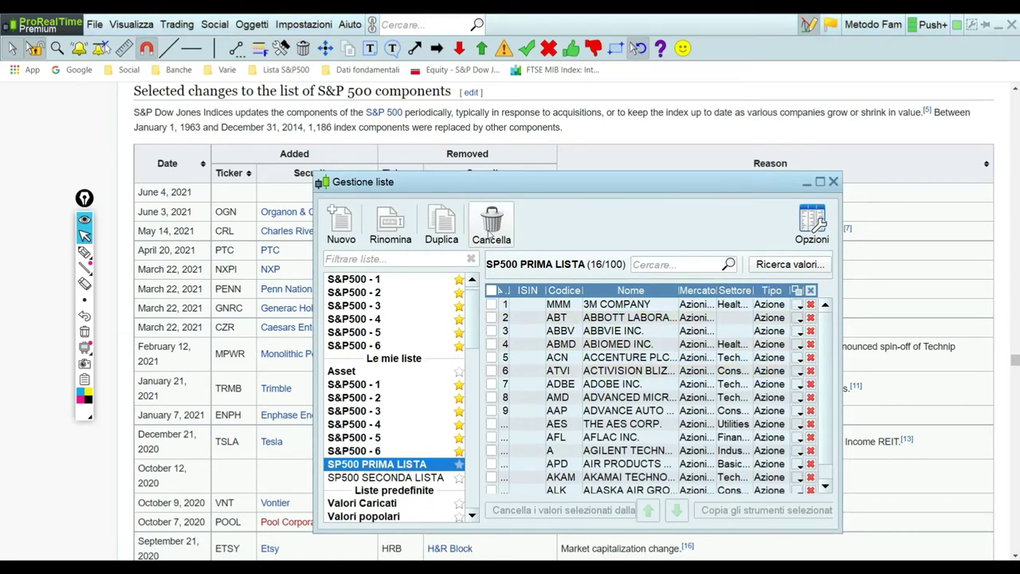
pyautogui.click(600, 389)
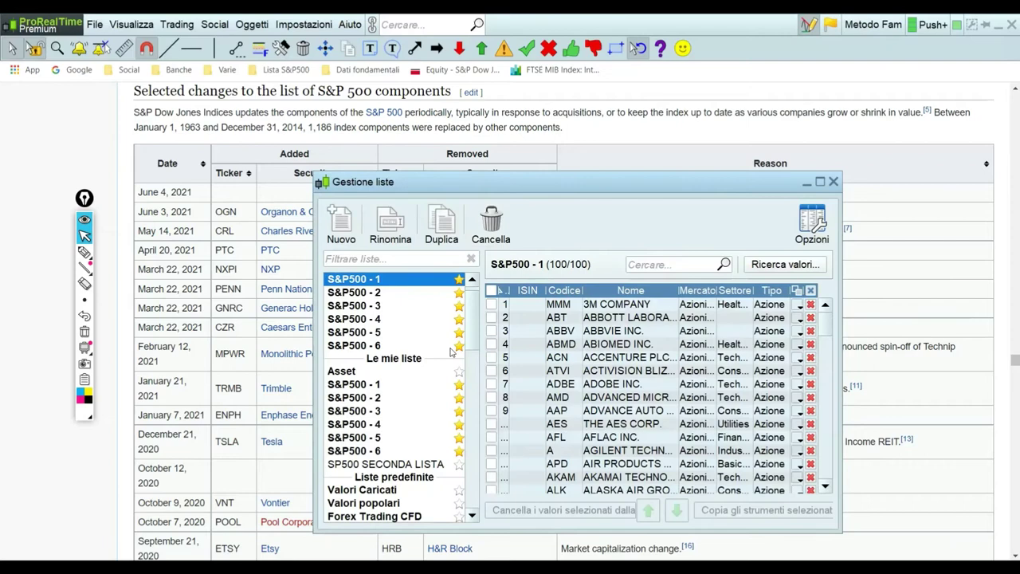
pyautogui.click(411, 464)
pyautogui.click(505, 231)
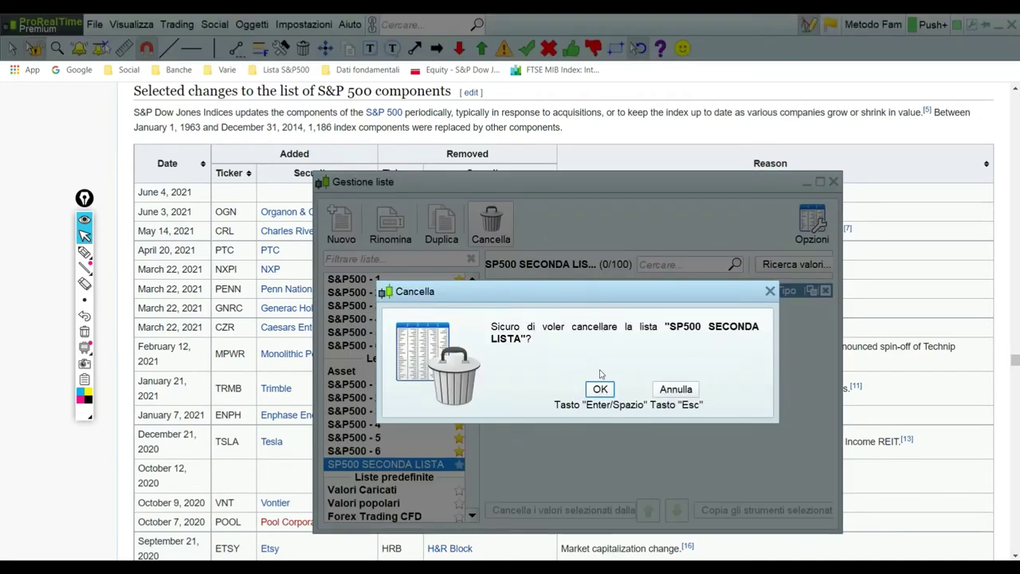
pyautogui.click(600, 389)
pyautogui.moveTo(589, 182); pyautogui.dragTo(556, 176)
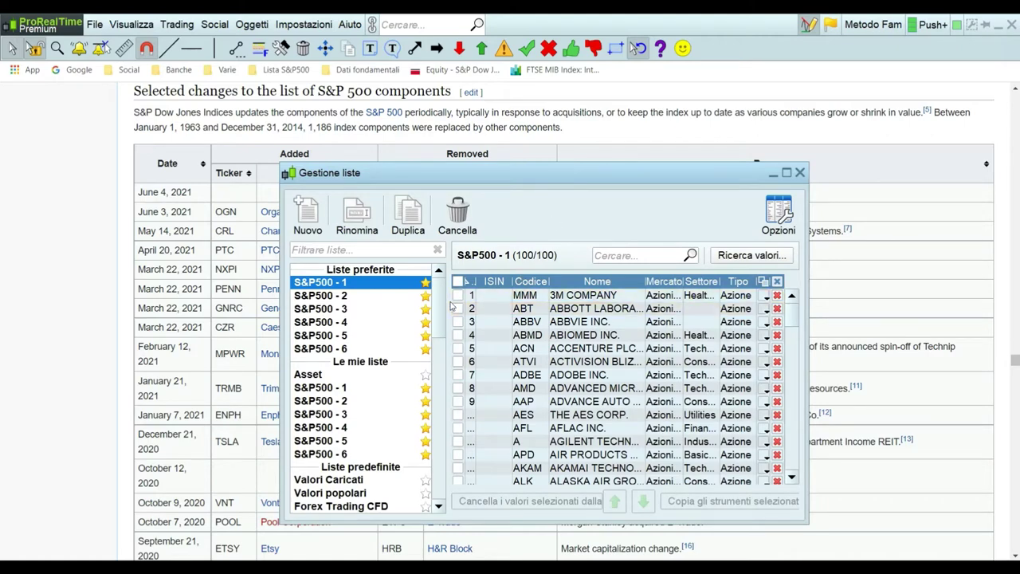
# - View the contents of the favourite lists S&P500 - 2, S&P500 - 3, S&P500 - 4 and S&P500 - 5
pyautogui.click(371, 295)
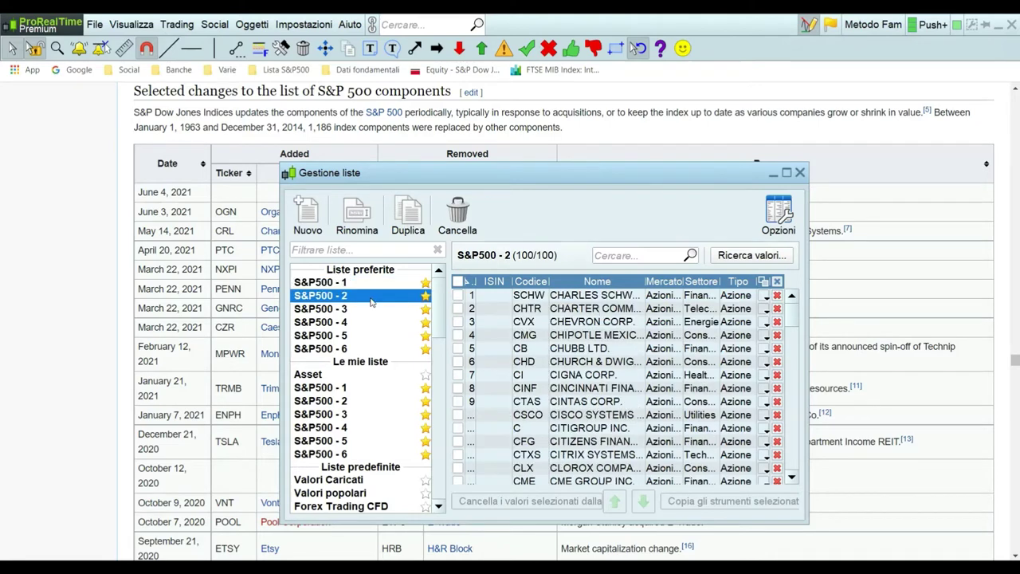
pyautogui.click(371, 309)
pyautogui.click(371, 322)
pyautogui.click(370, 336)
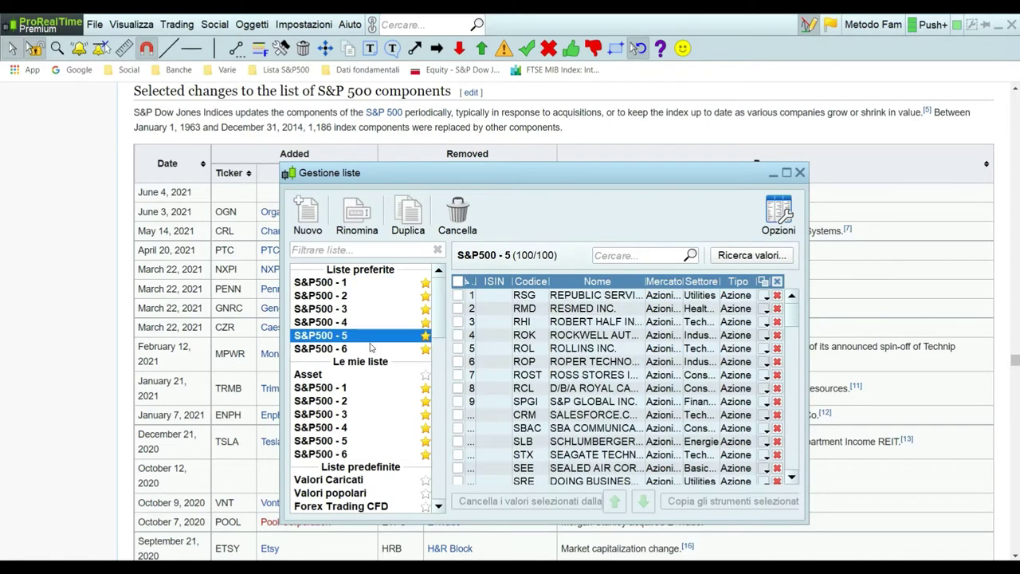
# - View the contents of the favourite lists S&P500 - 1 through S&P500 - 6, ending with S&P500 - 6, and close the list manager
pyautogui.click(372, 349)
pyautogui.click(380, 287)
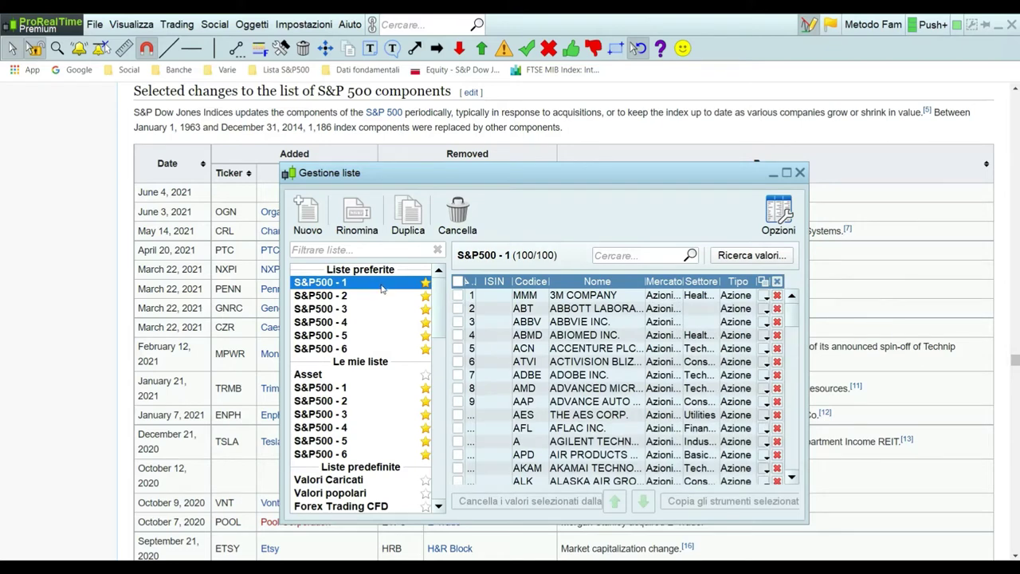
pyautogui.click(381, 296)
pyautogui.click(380, 309)
pyautogui.click(378, 323)
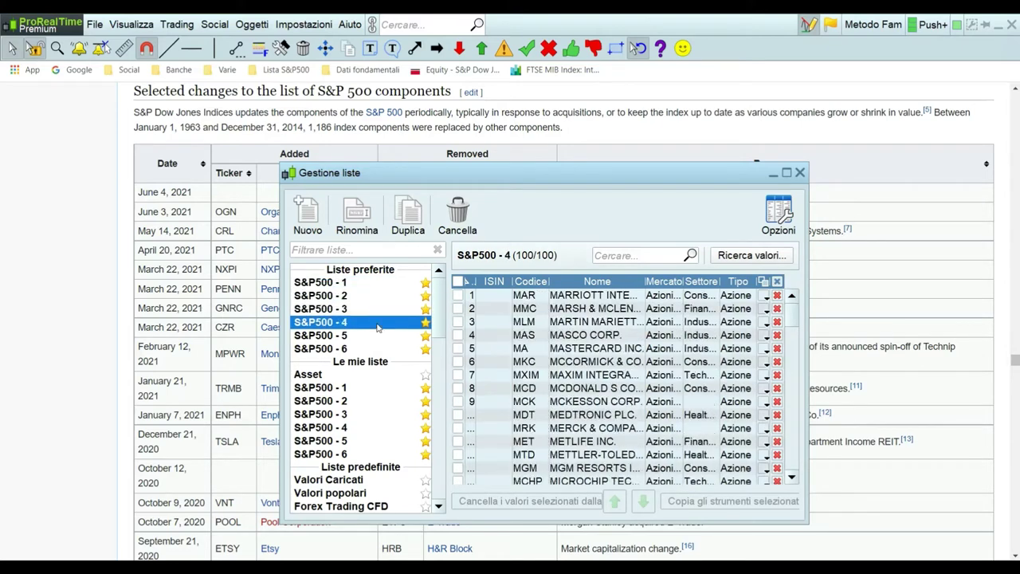
pyautogui.click(379, 337)
pyautogui.click(380, 349)
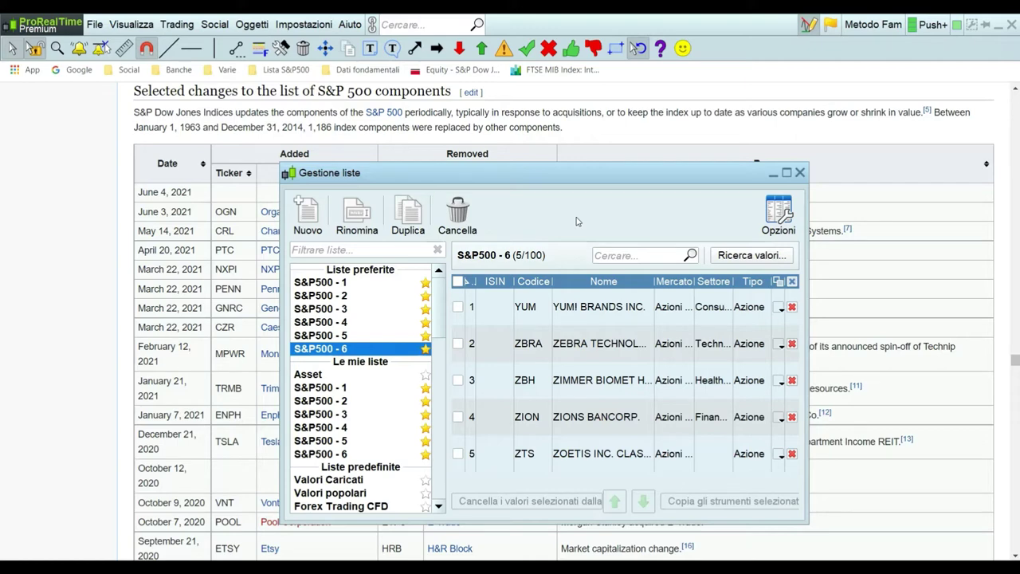
pyautogui.click(799, 172)
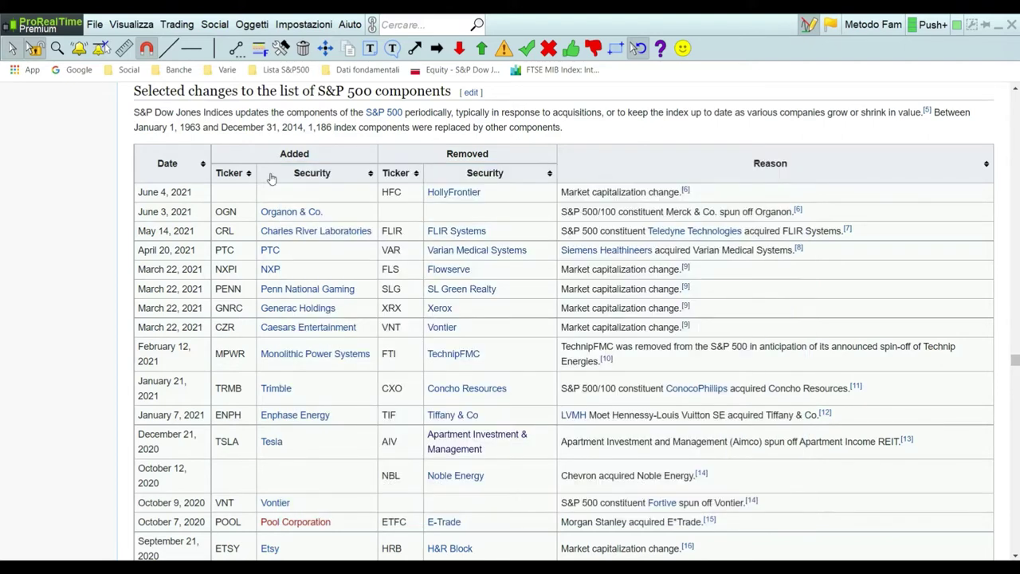
# - Create a new ProScreener window and open the management settings of the Elant Forza screener
pyautogui.click(140, 26)
pyautogui.moveTo(234, 119)
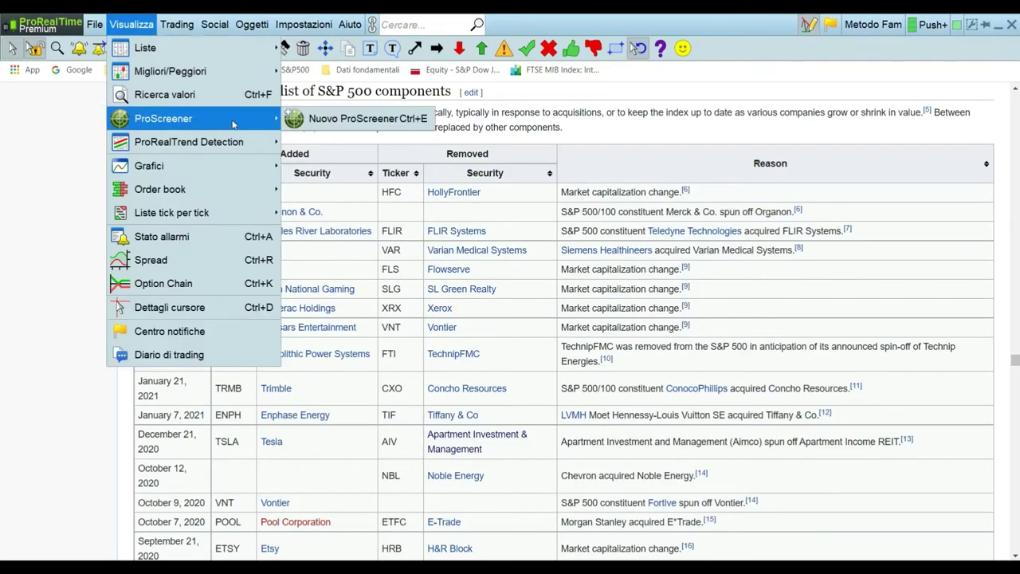
pyautogui.click(358, 120)
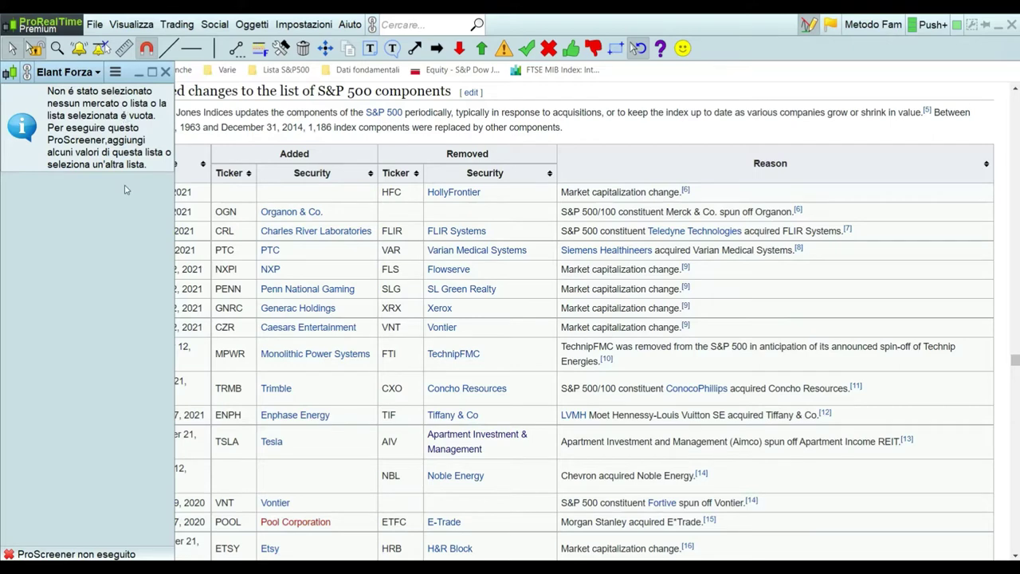
pyautogui.click(115, 72)
pyautogui.click(155, 92)
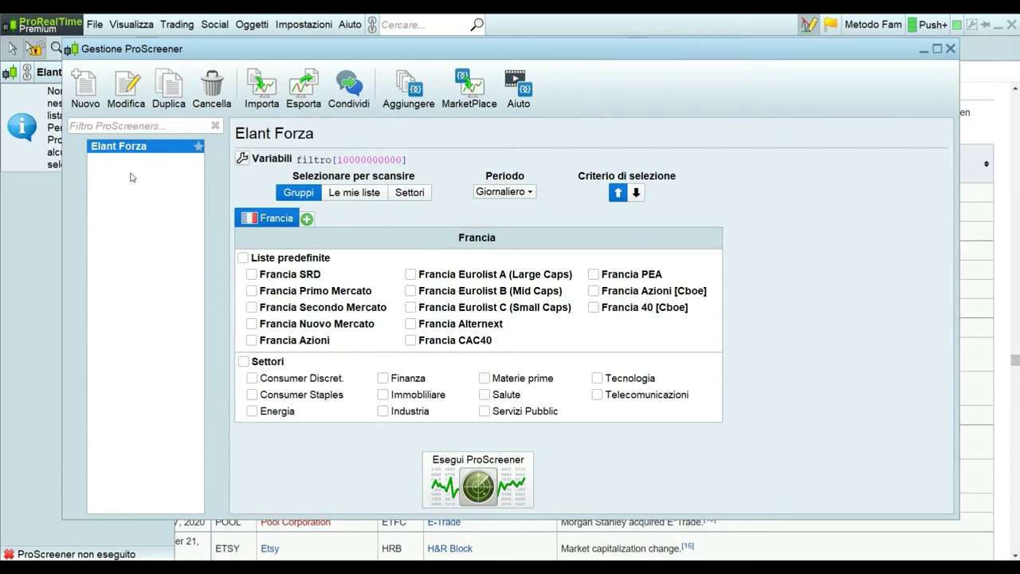
# - Set the Elant Forza screener to scan the personal lists S&P500 - 1 through S&P500 - 6 and run it
pyautogui.click(355, 194)
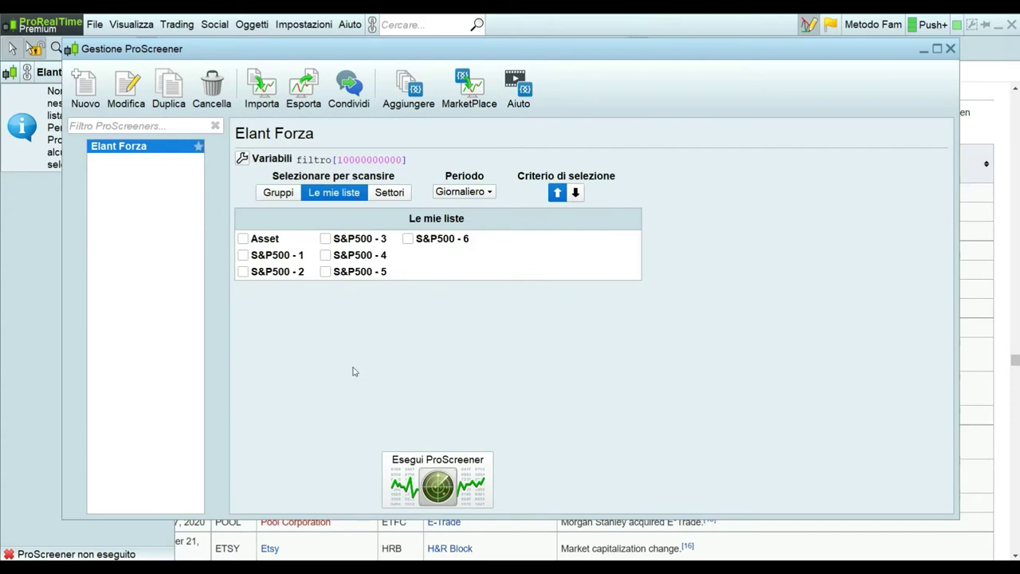
pyautogui.click(279, 257)
pyautogui.click(278, 273)
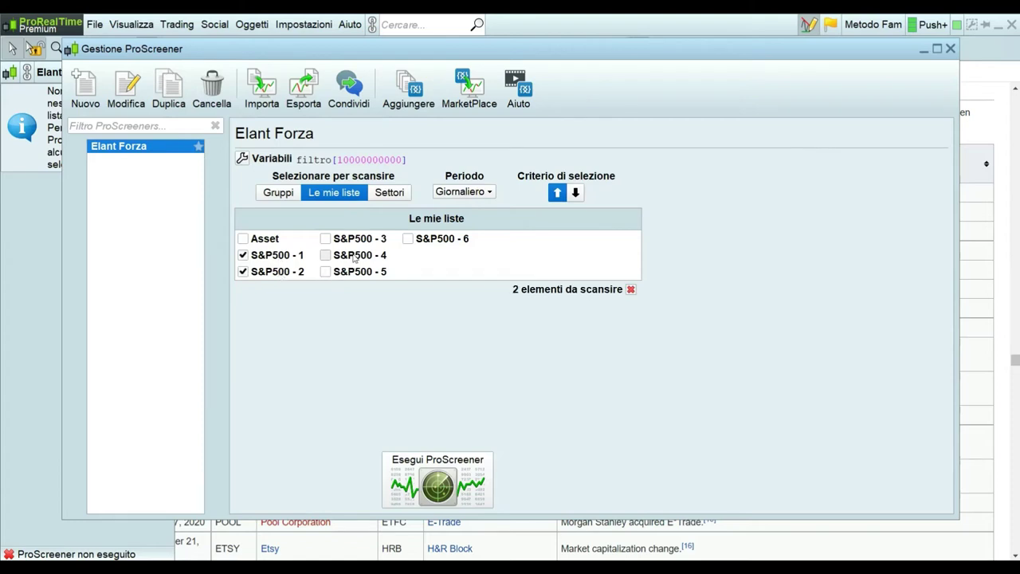
pyautogui.click(357, 239)
pyautogui.click(359, 255)
pyautogui.click(358, 273)
pyautogui.click(451, 240)
pyautogui.click(437, 486)
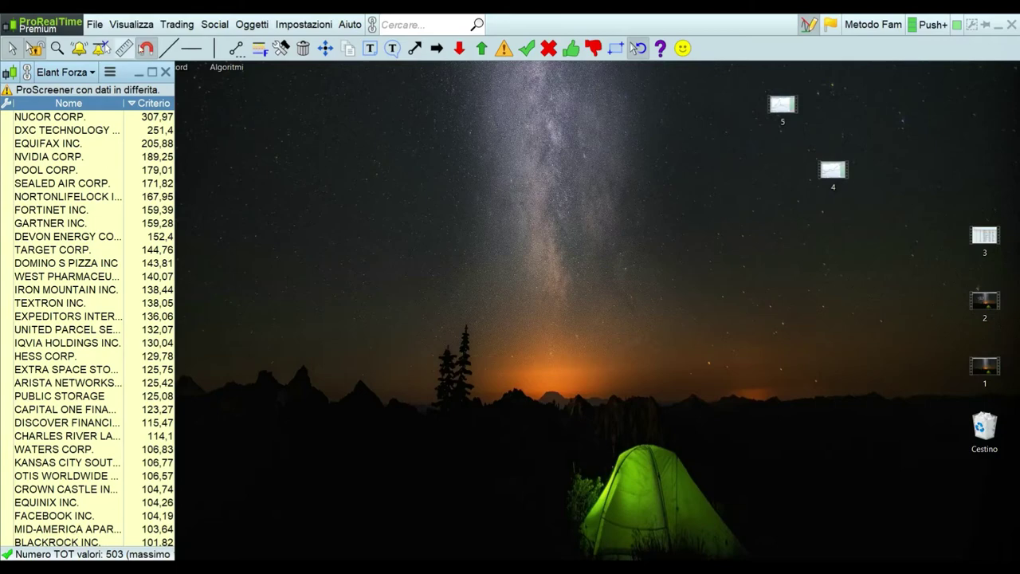
# - Load the workspace "Il mio piano"
pyautogui.click(97, 25)
pyautogui.moveTo(160, 48)
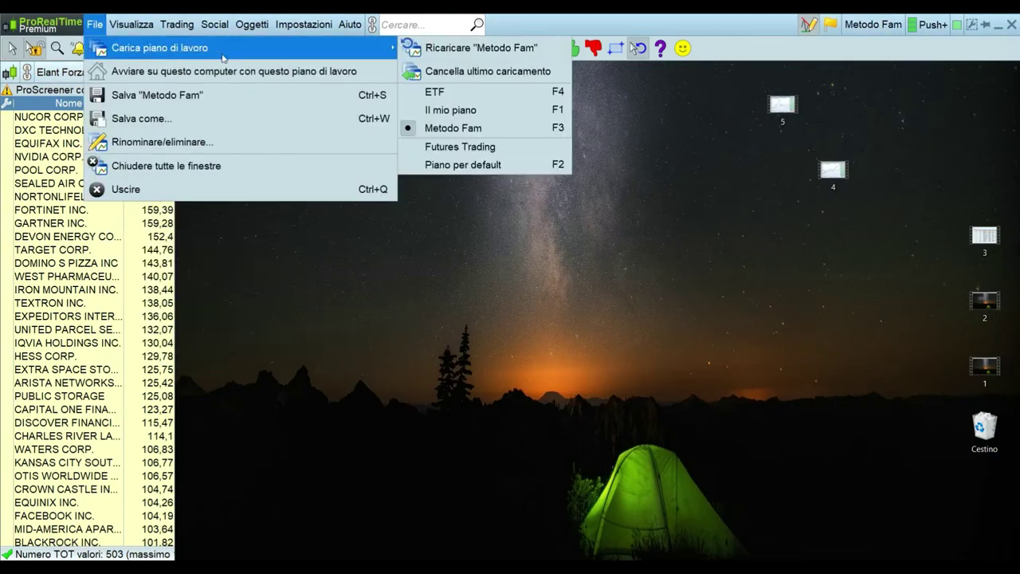
pyautogui.click(470, 110)
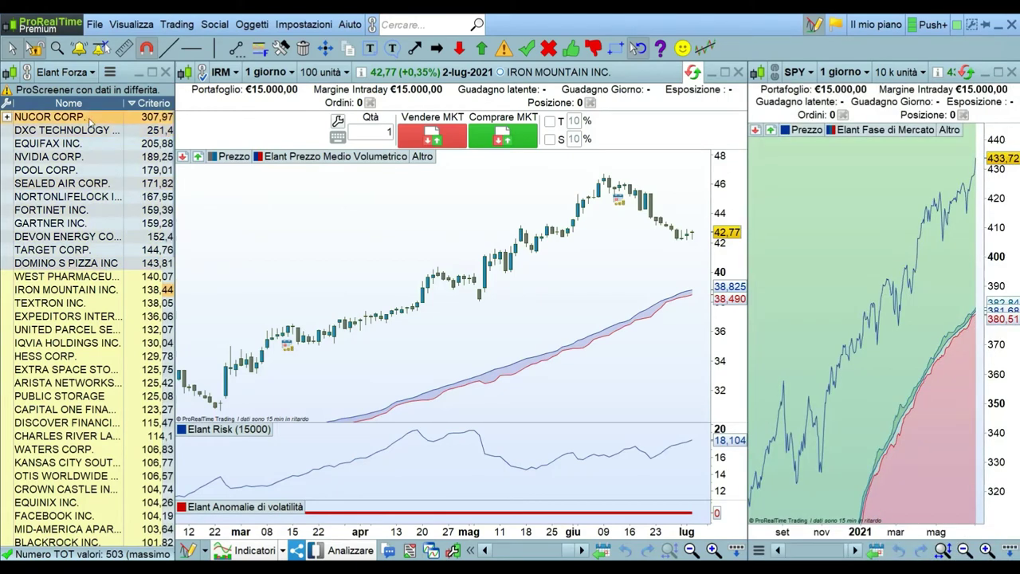
# - Show the charts of Nucor, DXC Technology, Equifax and NVIDIA from the screener results, and hide the stock chart's order-entry controls
pyautogui.click(114, 120)
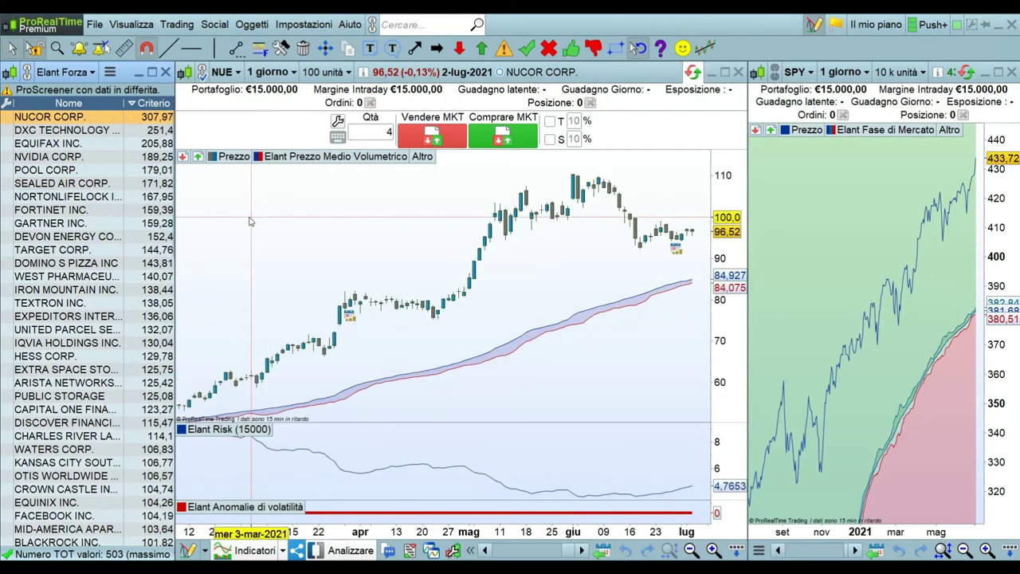
pyautogui.press('Down')
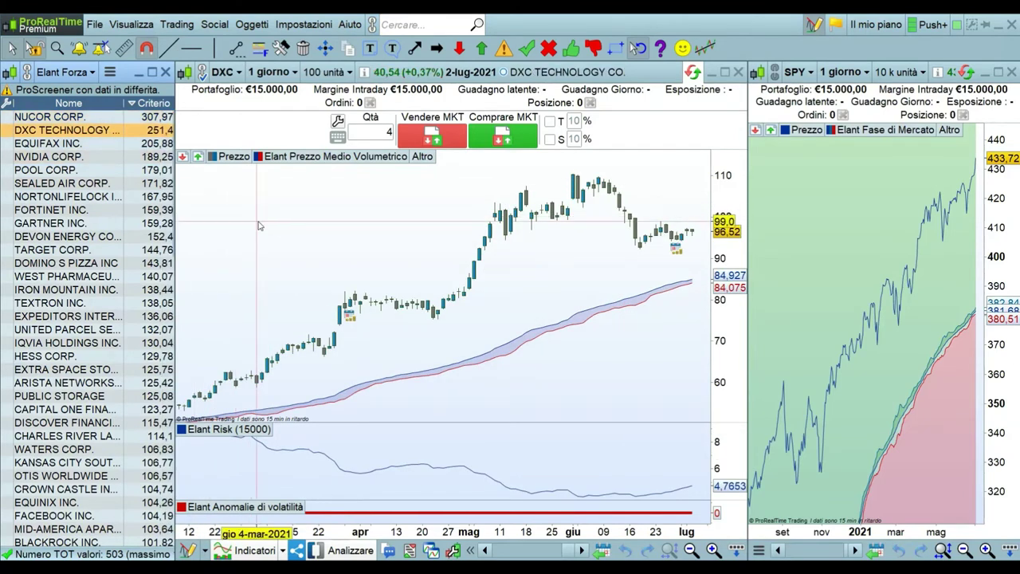
pyautogui.click(94, 145)
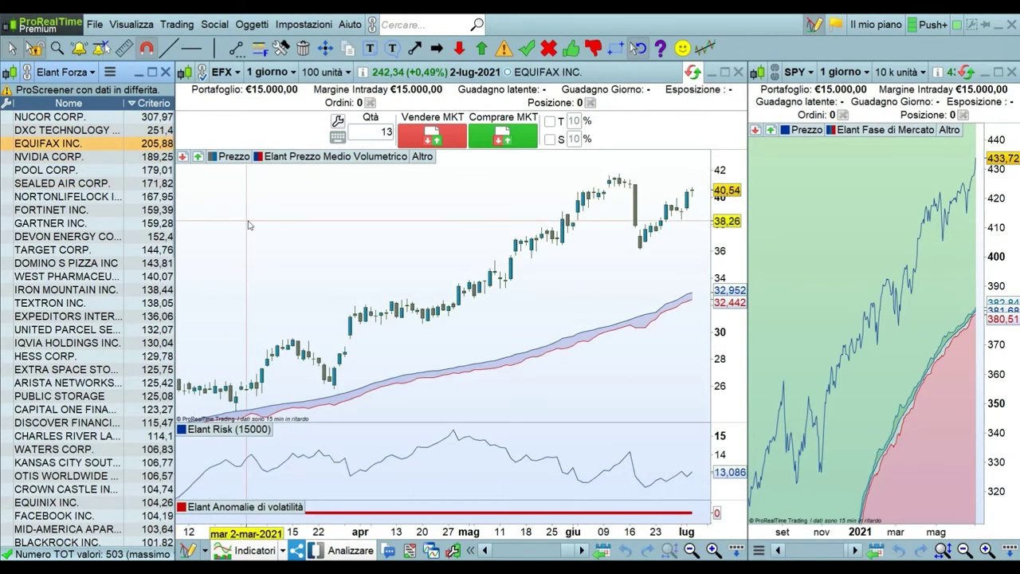
pyautogui.click(120, 158)
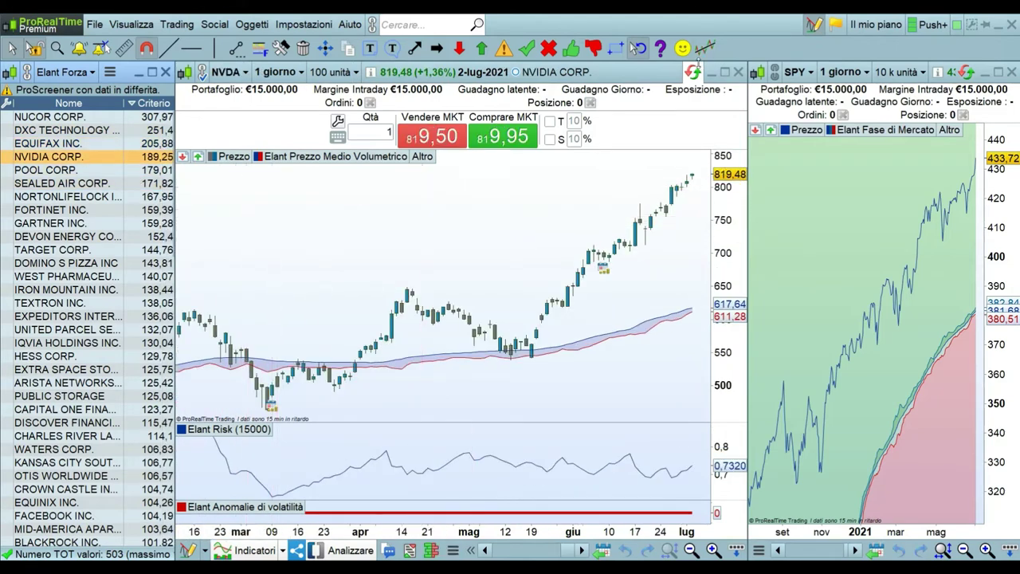
pyautogui.click(692, 72)
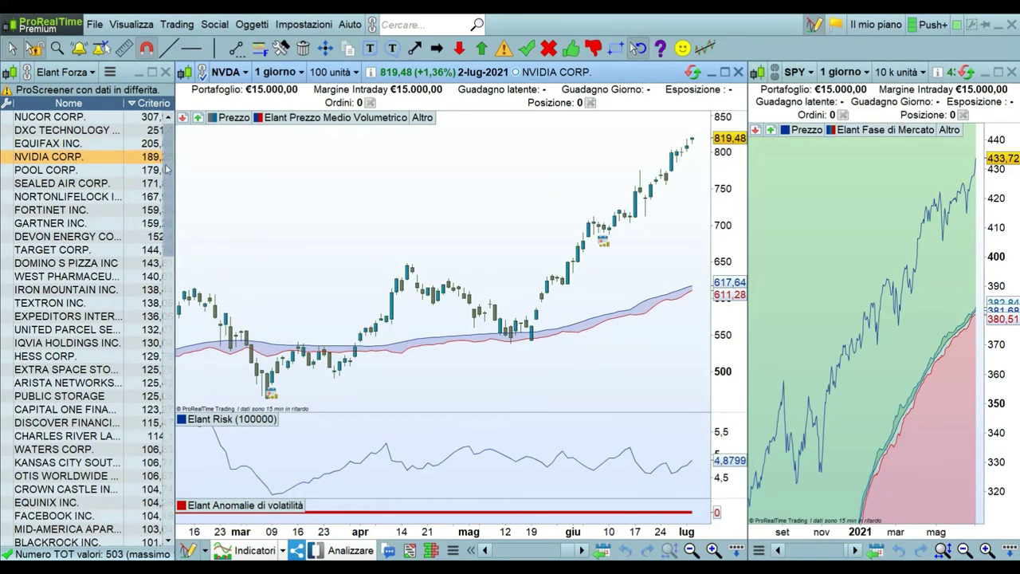
# - Look through the lower-ranked screener results and display the chart of Northern Trust Corp
pyautogui.scroll(-20, 170, 386)
pyautogui.scroll(-5, 170, 385)
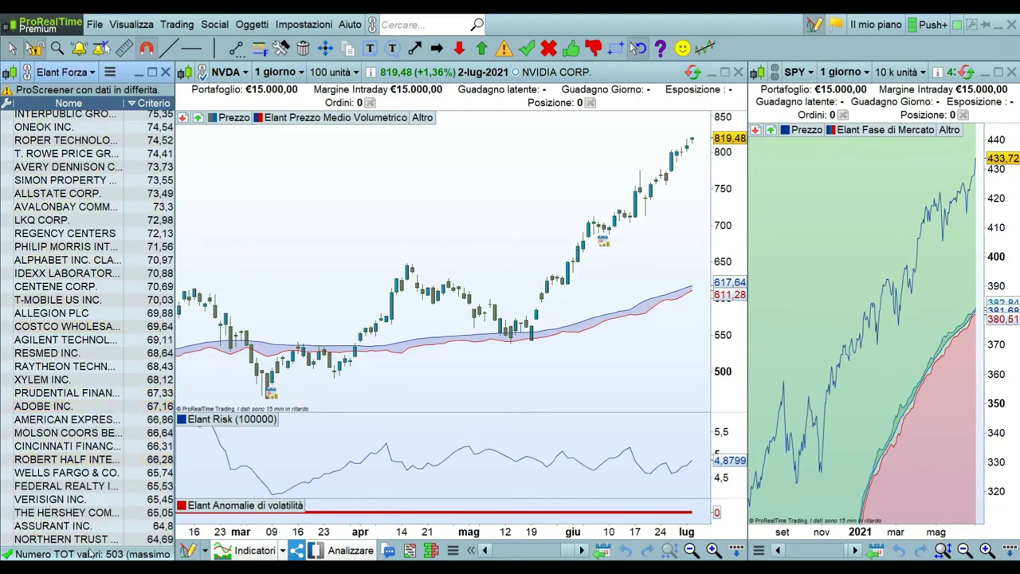
pyautogui.click(64, 538)
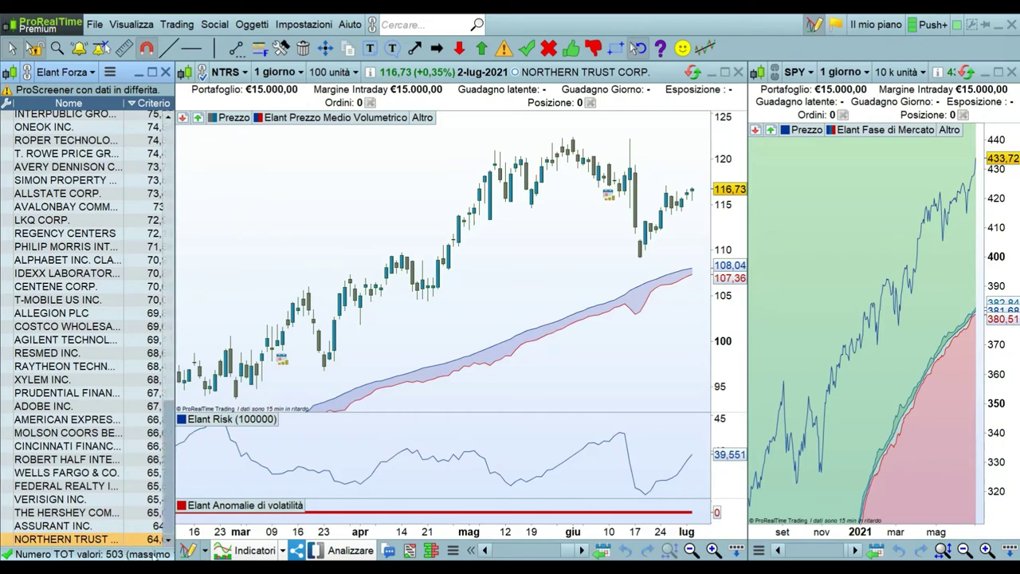
# - Reopen the management settings of the Elant Forza screener
pyautogui.click(110, 71)
pyautogui.click(132, 90)
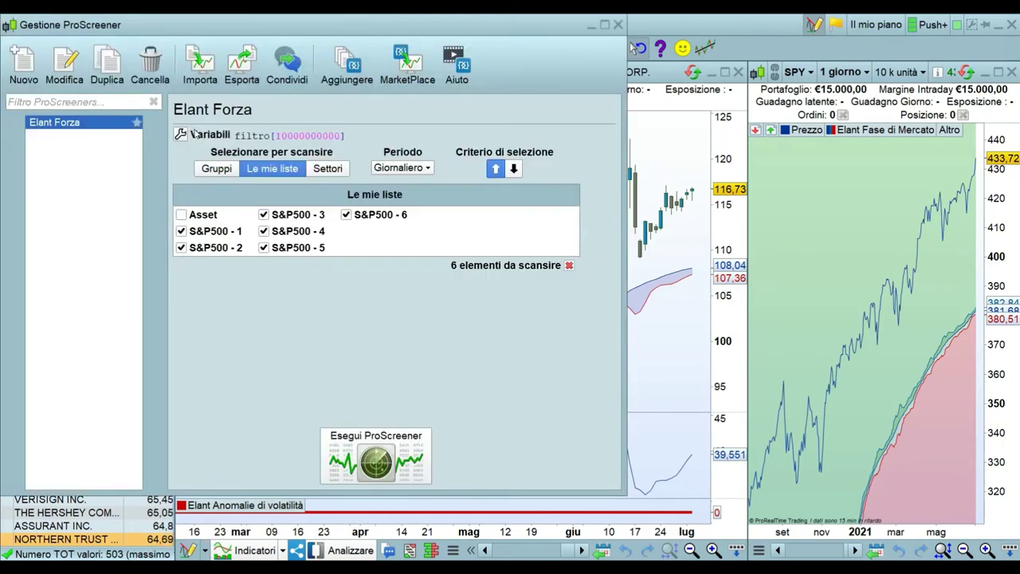